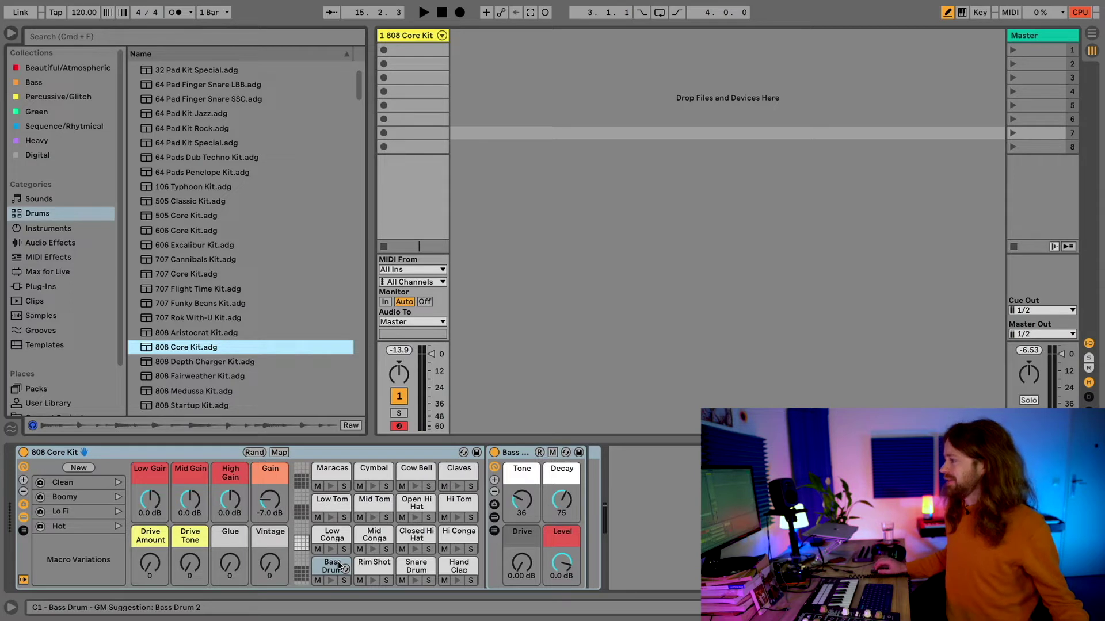
# Audition the Snare Drum, Open Hi Hat, Mid Tom, Cymbal and Claves pads of the 808 Core Kit
pyautogui.press('s')
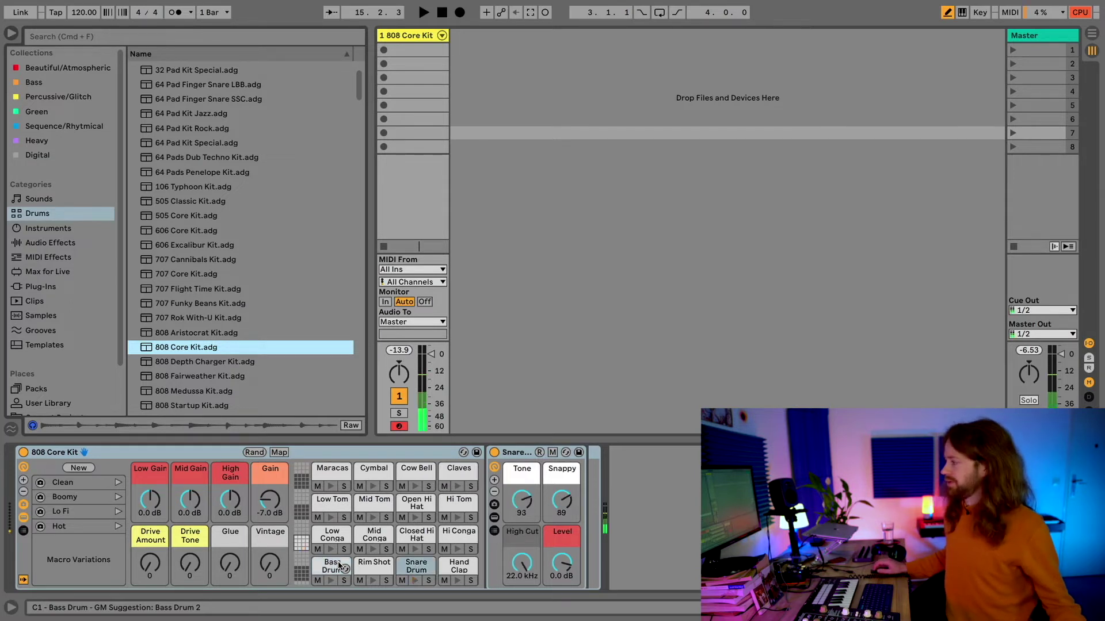
pyautogui.press('u')
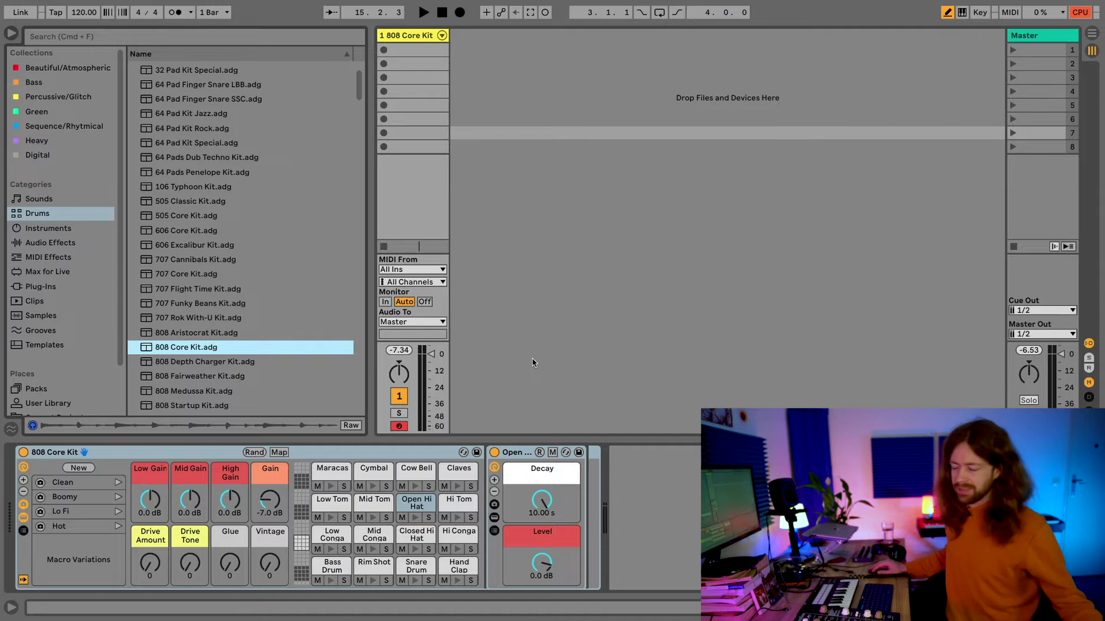
pyautogui.press('h')
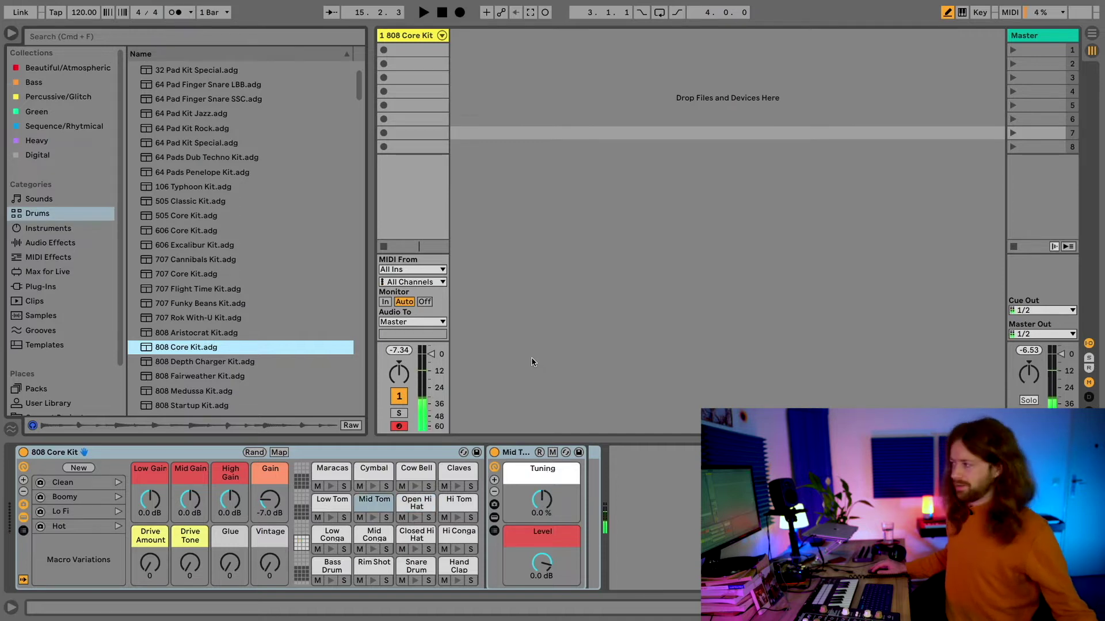
pyautogui.press('o')
pyautogui.press('p')
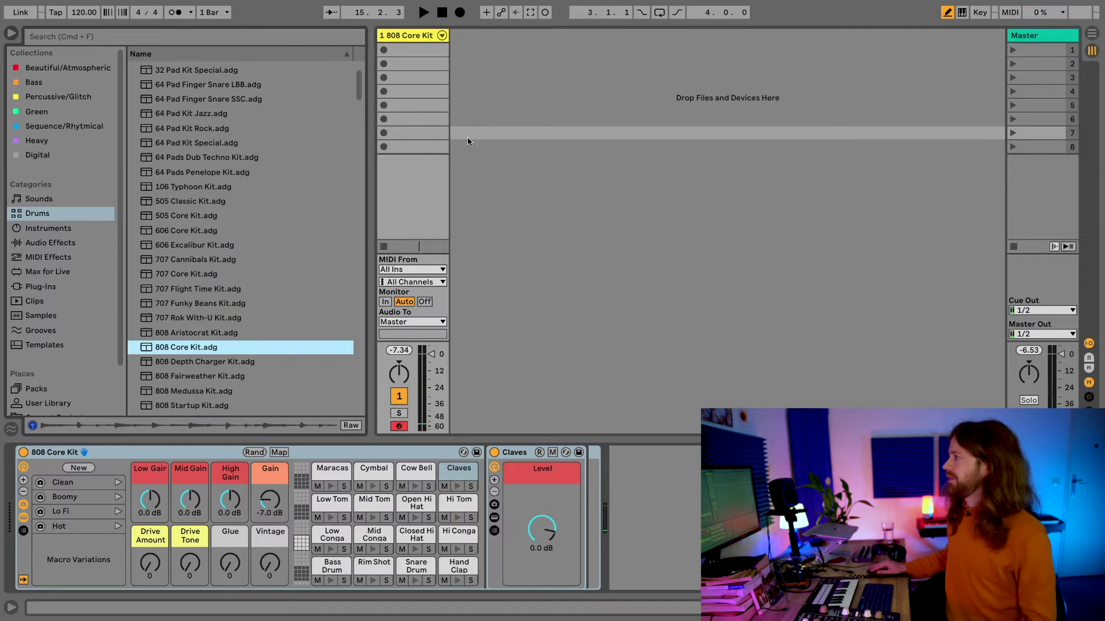
# Unfold the 808 Core Kit track into its chains, hide the browser, and look through the Bass Drum chain's receive-note options
pyautogui.click(441, 36)
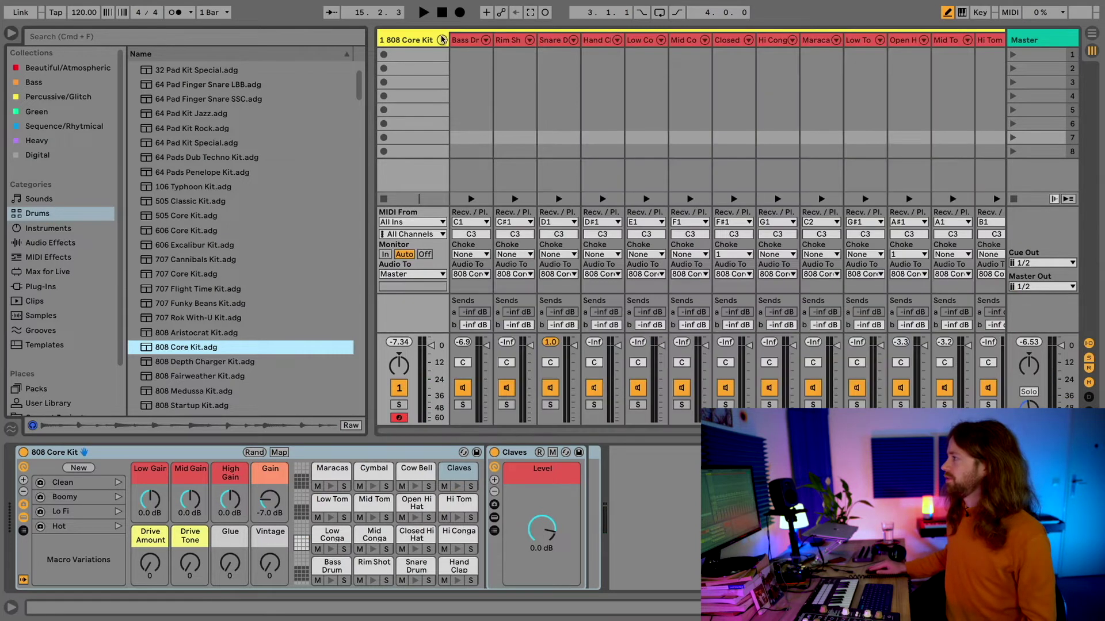
pyautogui.click(9, 33)
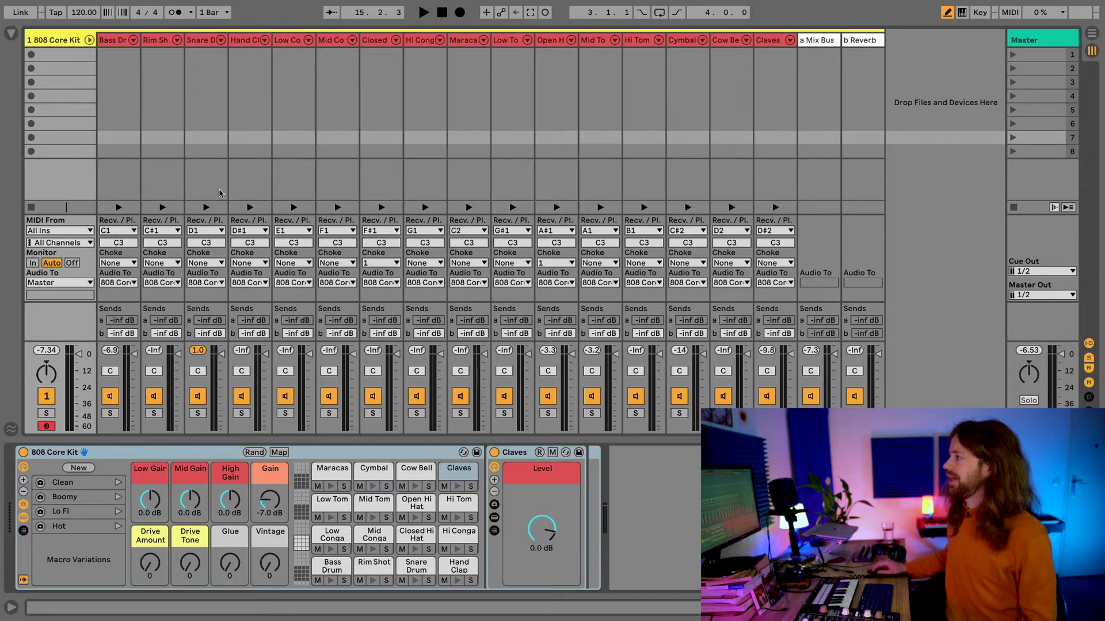
pyautogui.click(133, 231)
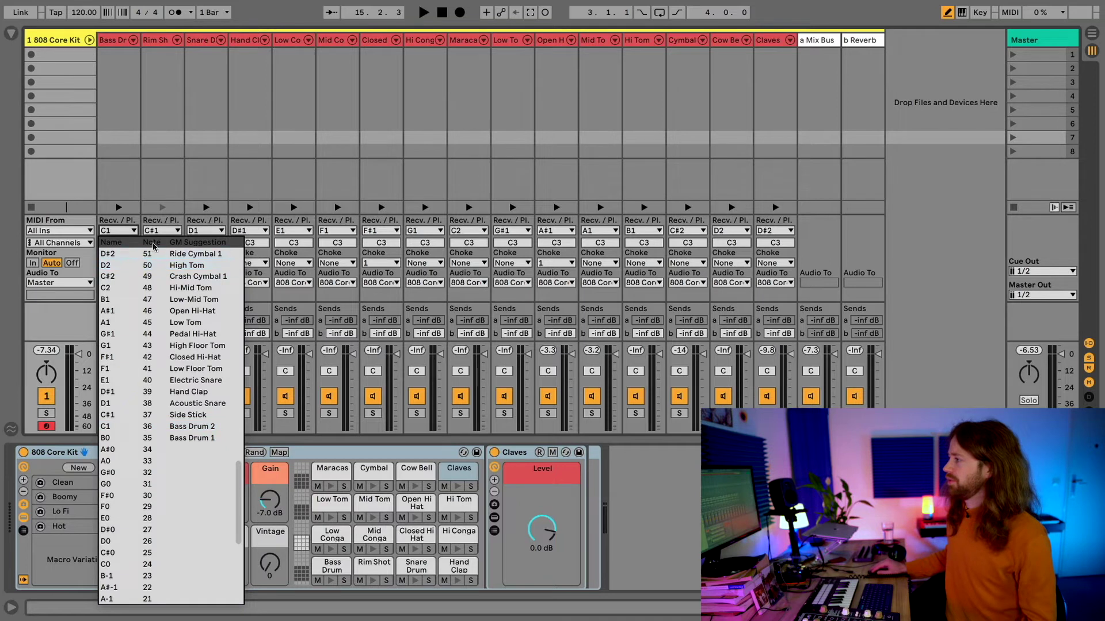
pyautogui.scroll(5, 154, 247)
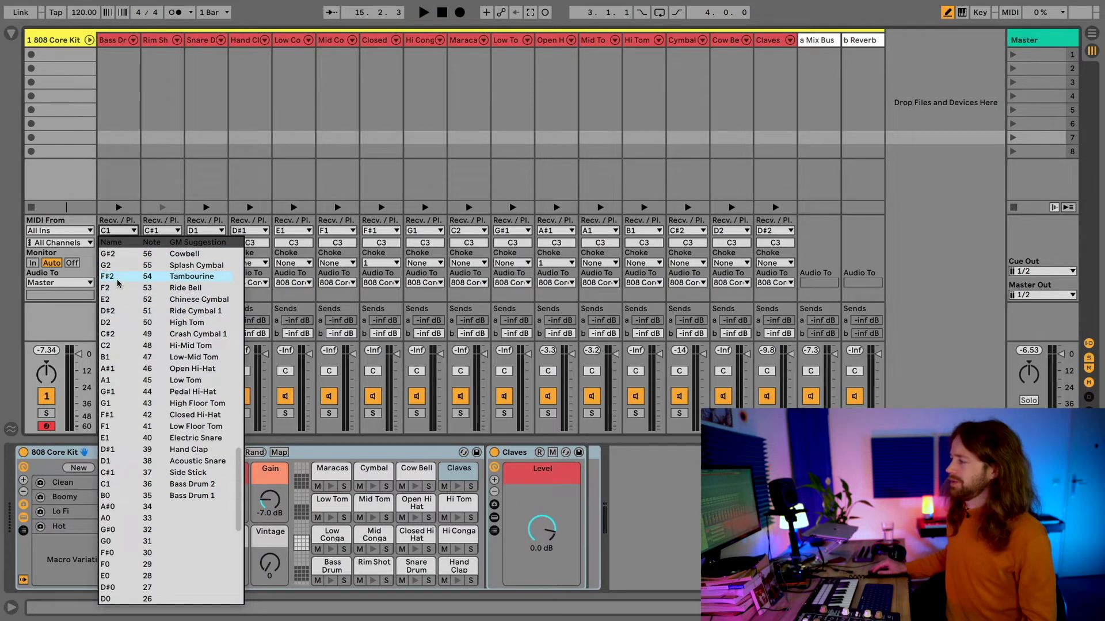
pyautogui.scroll(3, 132, 282)
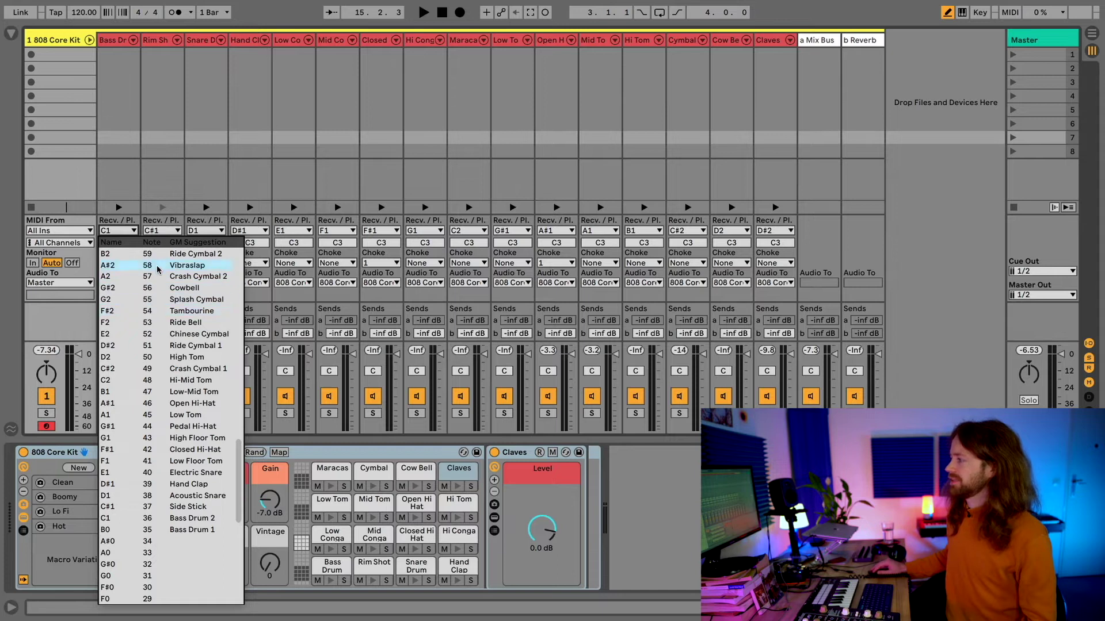
pyautogui.scroll(-20, 168, 387)
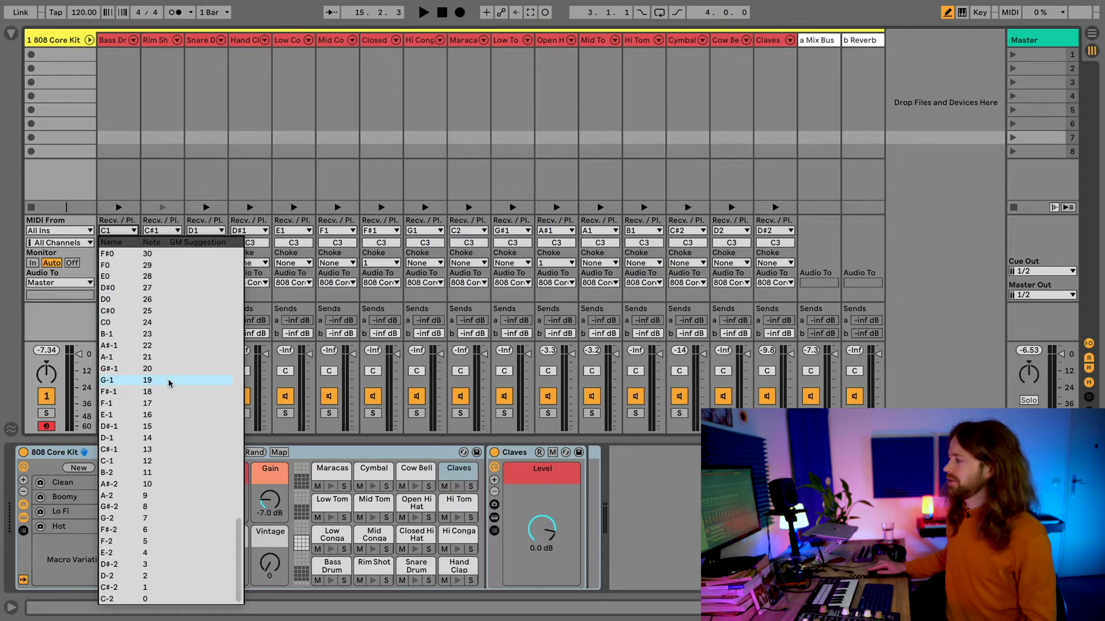
pyautogui.scroll(15, 169, 382)
# Set the Open Hi Hat chain to receive A#0 and the Closed Hi Hat chain A#1, and return to the kit's main track
pyautogui.click(551, 39)
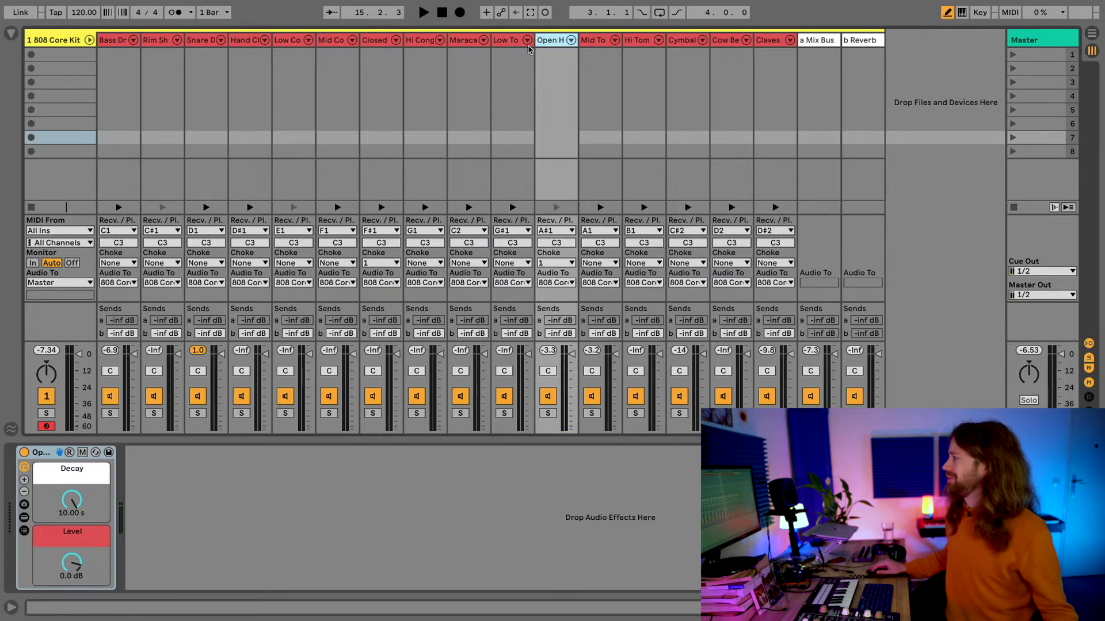
pyautogui.click(563, 233)
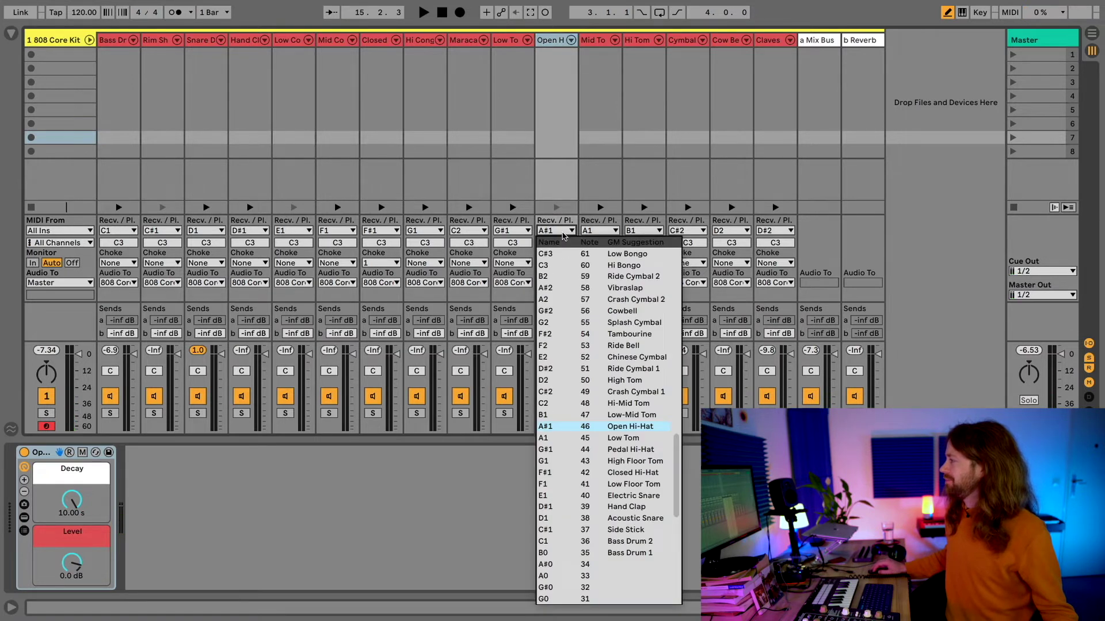
pyautogui.click(564, 567)
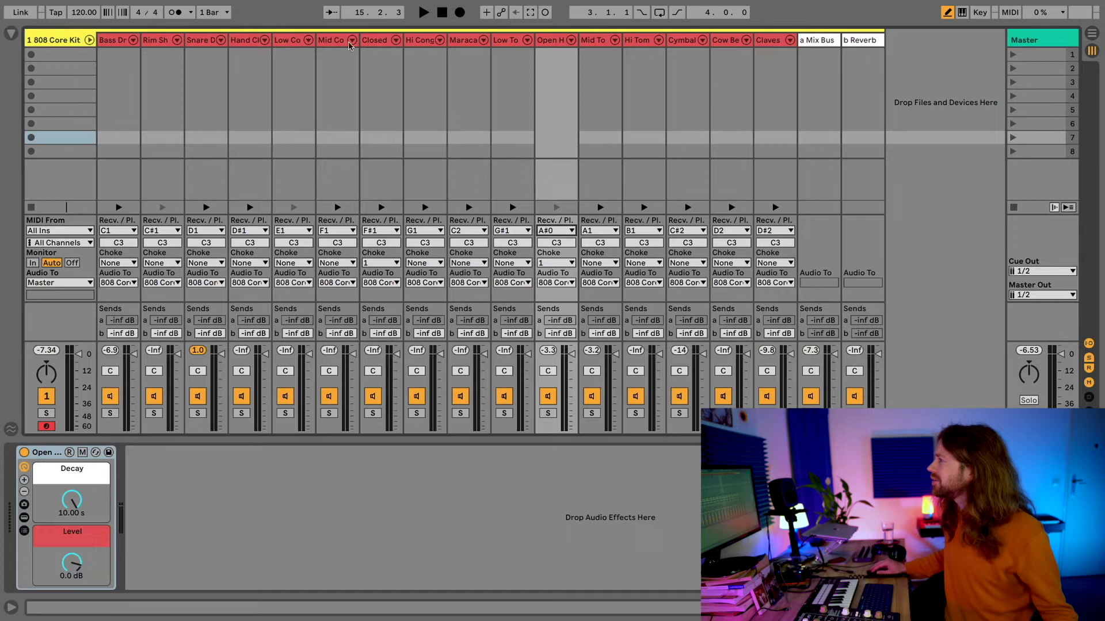
pyautogui.click(373, 42)
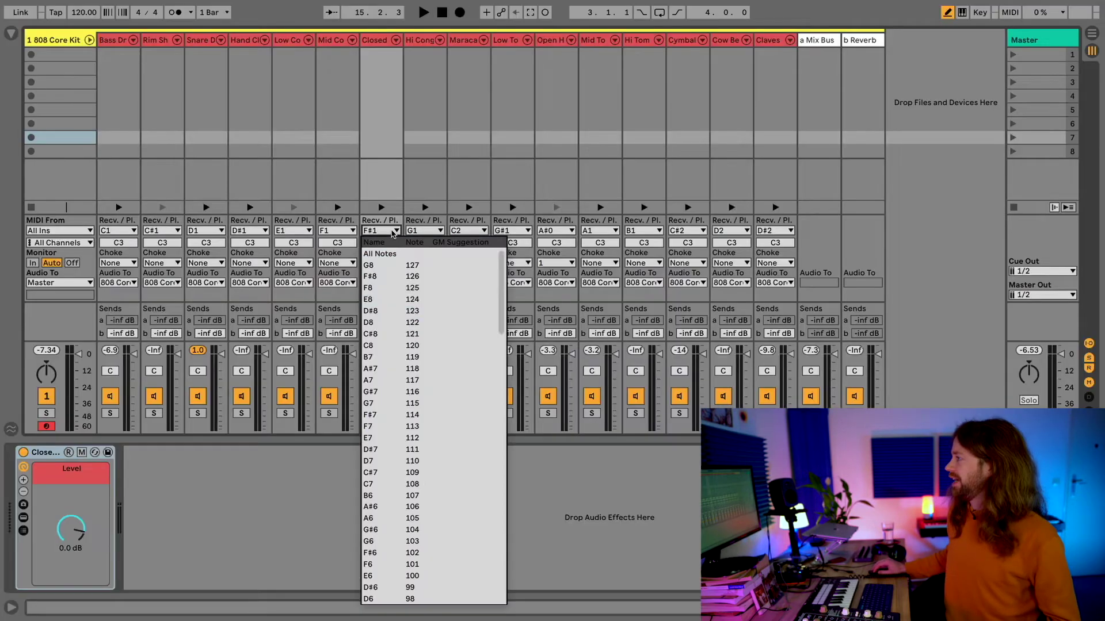
pyautogui.scroll(-10, 402, 311)
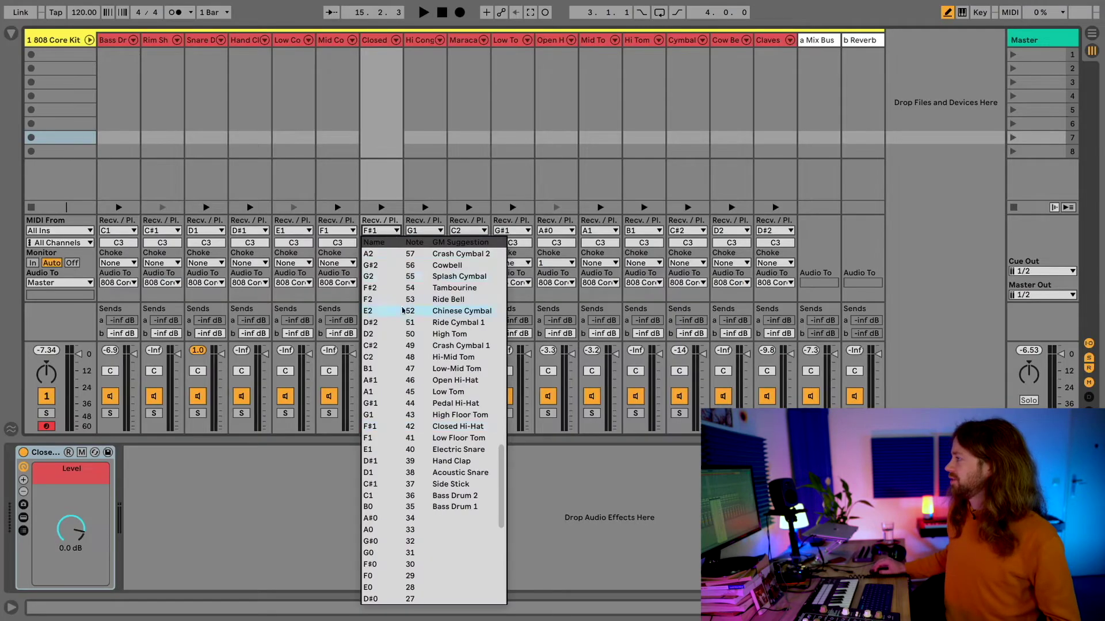
pyautogui.click(392, 382)
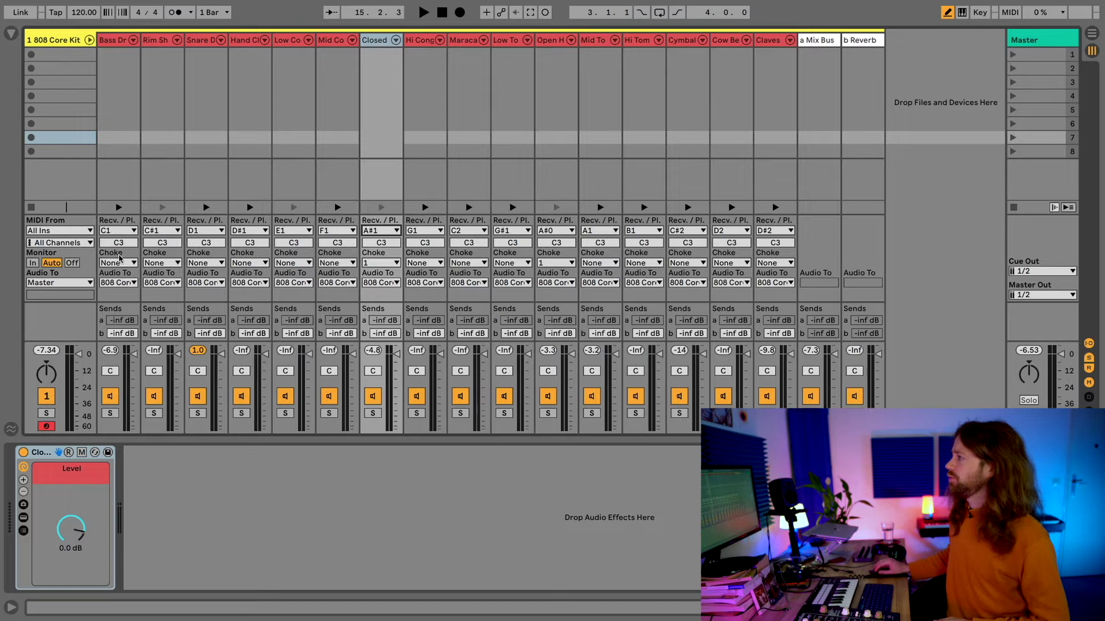
pyautogui.click(68, 44)
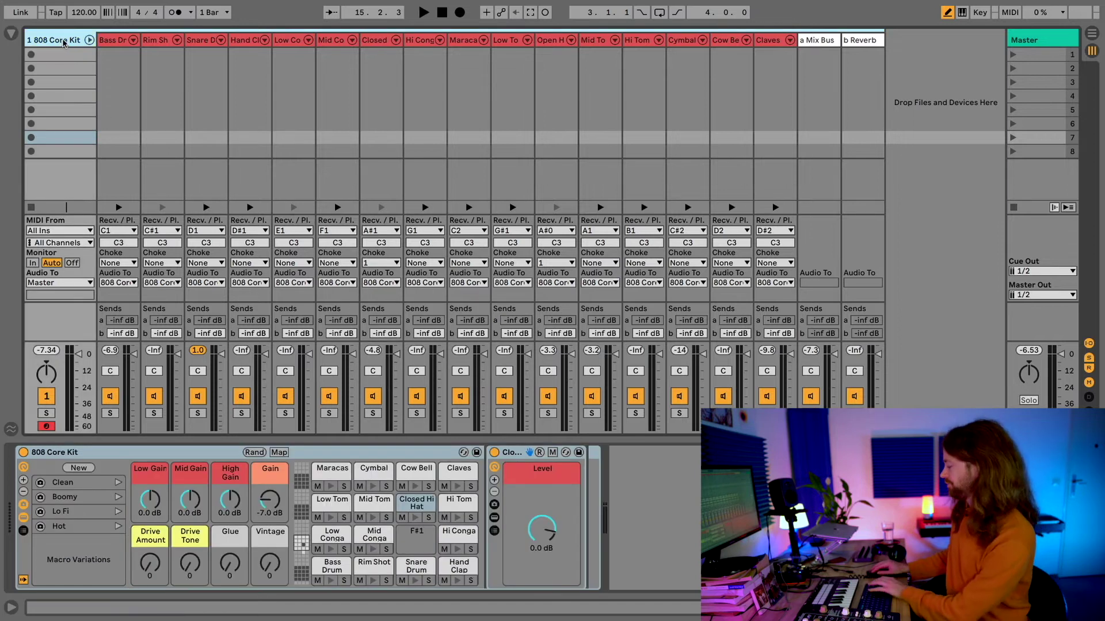
# Replace the 808 kit with an empty Drum Rack and record a MIDI clip in the track's first slot
pyautogui.click(11, 33)
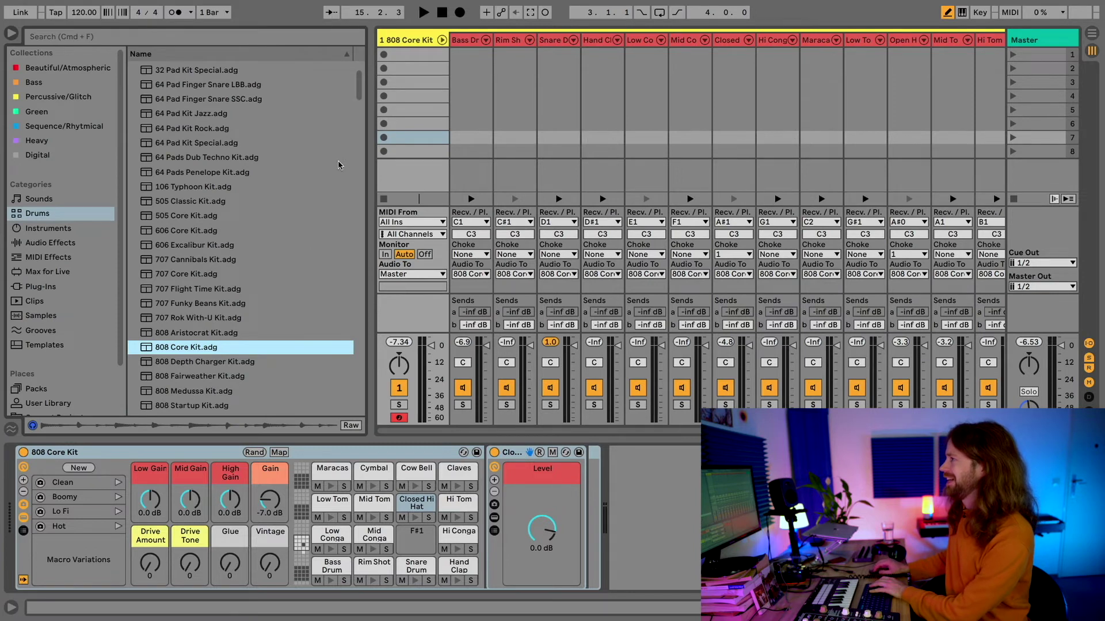
pyautogui.scroll(5, 227, 171)
pyautogui.doubleClick(182, 84)
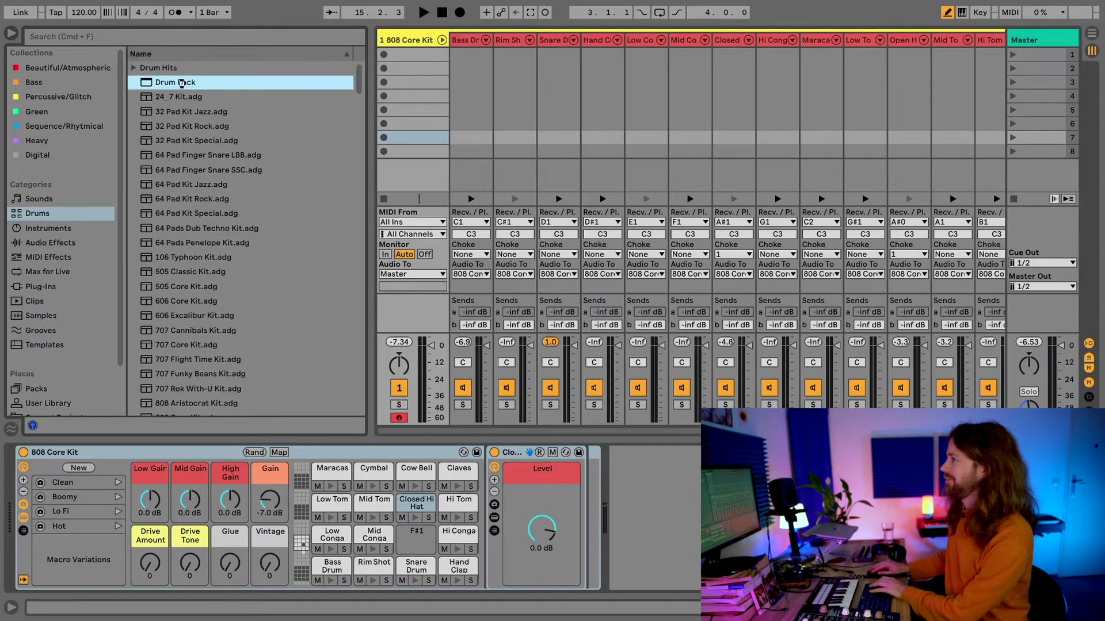
pyautogui.click(401, 53)
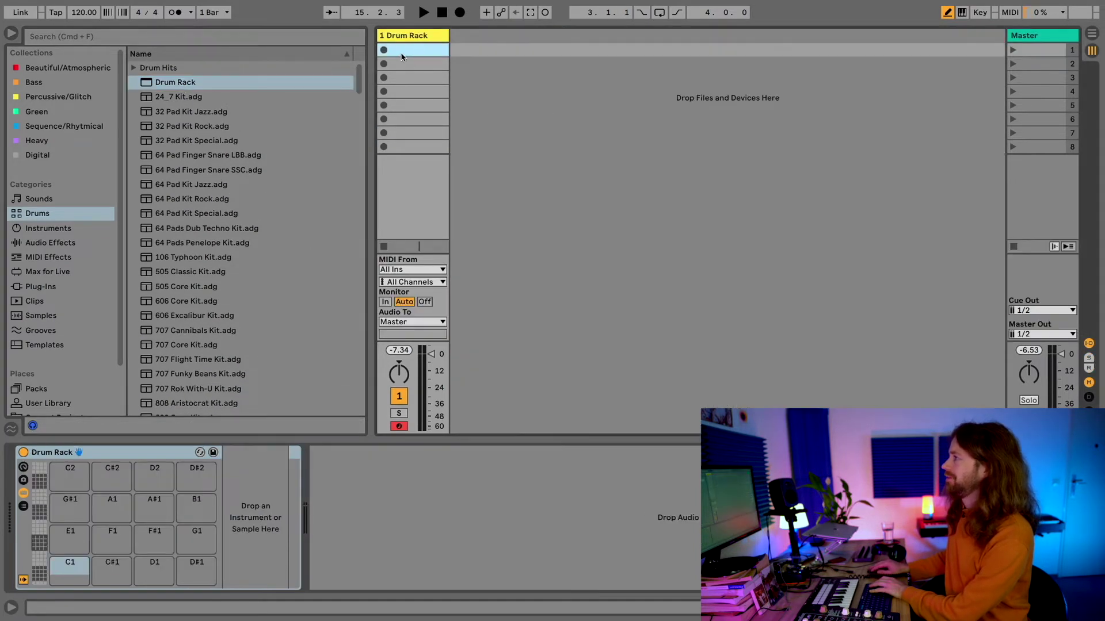
pyautogui.click(385, 51)
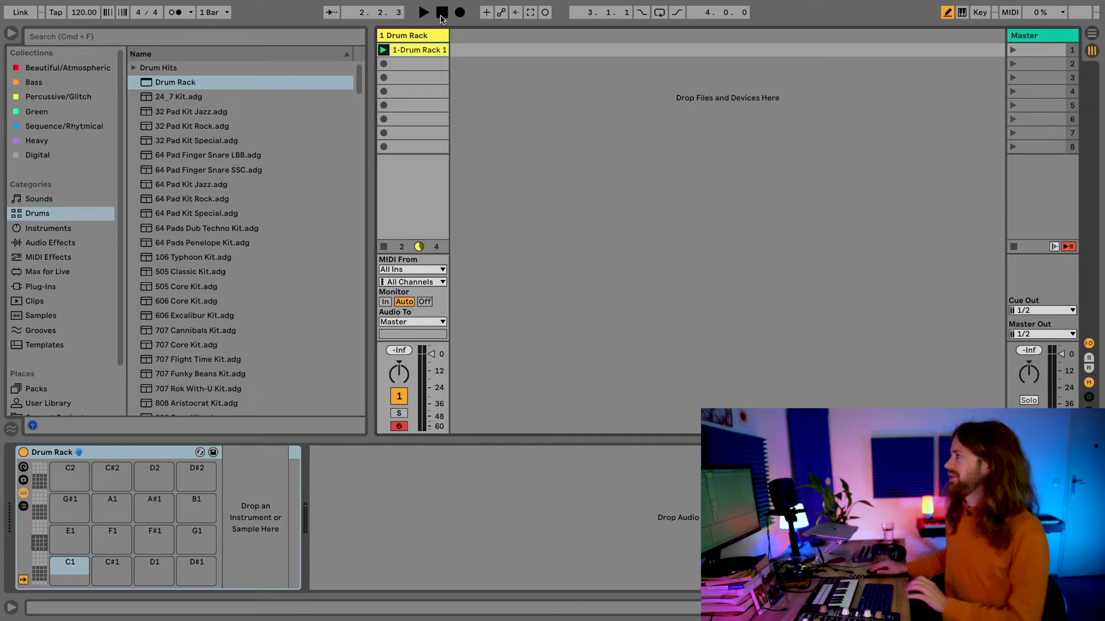
# Open the recorded clip in an enlarged note editor, turn off draw mode, fold it to the used notes, and select all notes
pyautogui.doubleClick(410, 52)
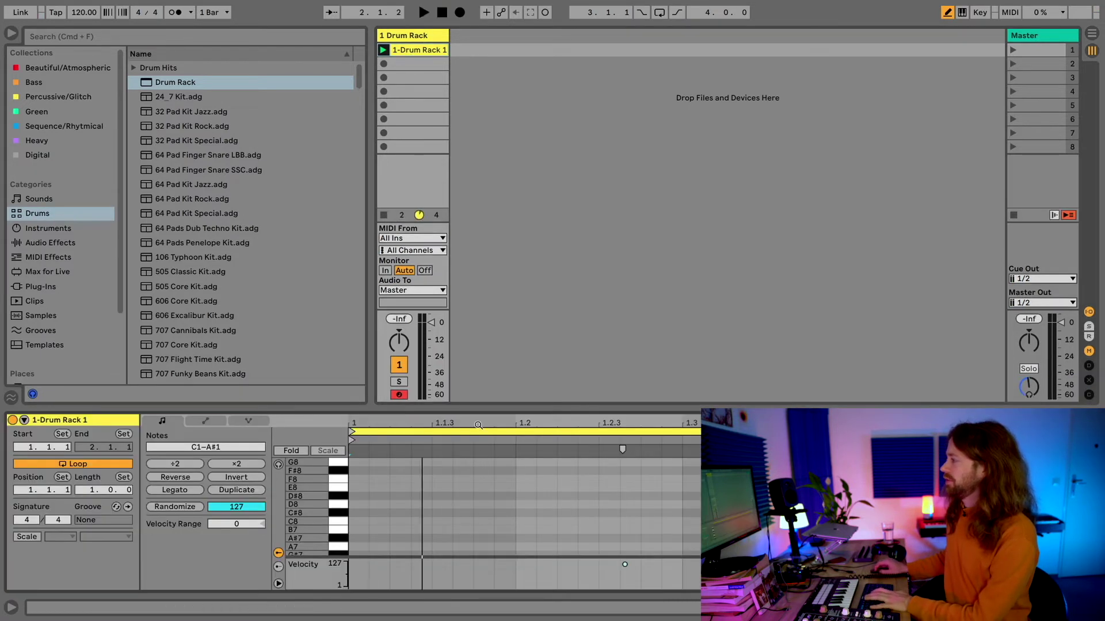
pyautogui.moveTo(478, 409); pyautogui.dragTo(479, 237)
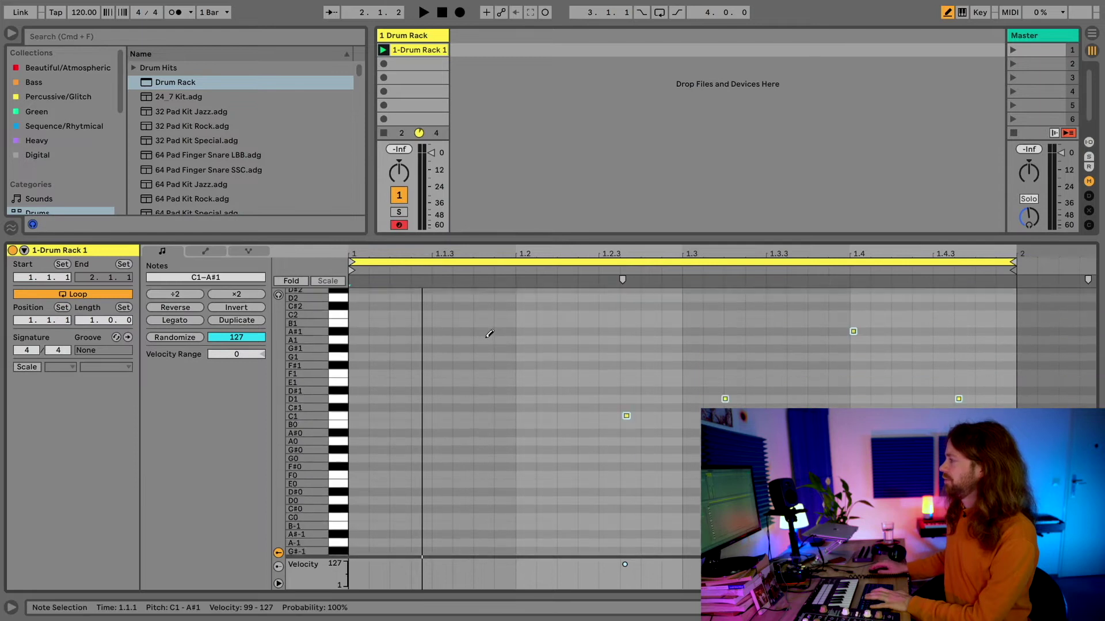
pyautogui.scroll(-4, 484, 333)
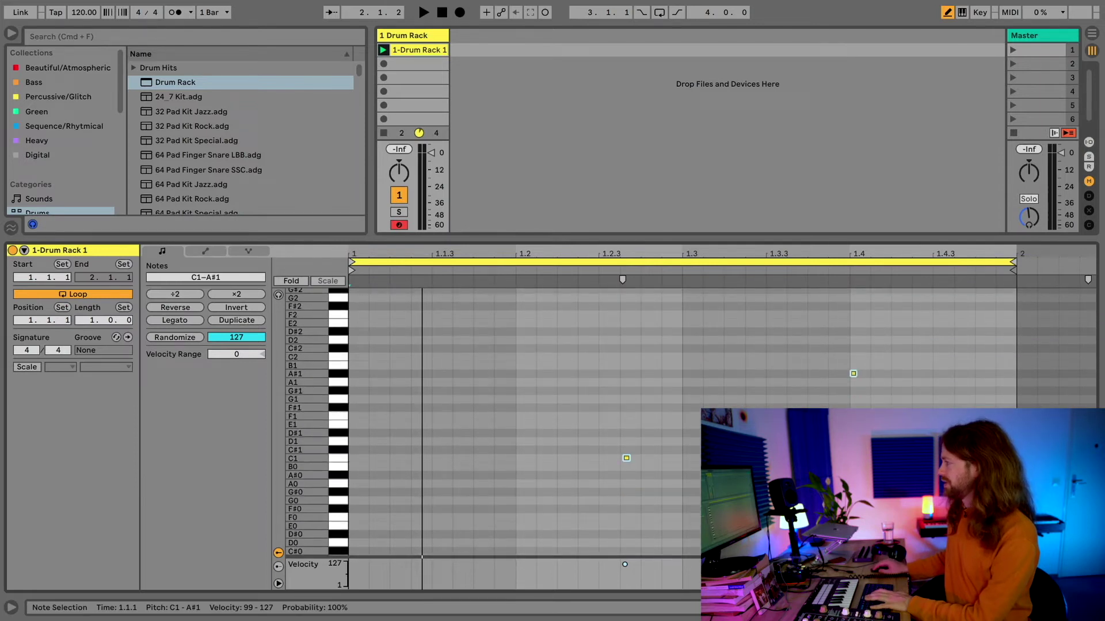
pyautogui.press('b')
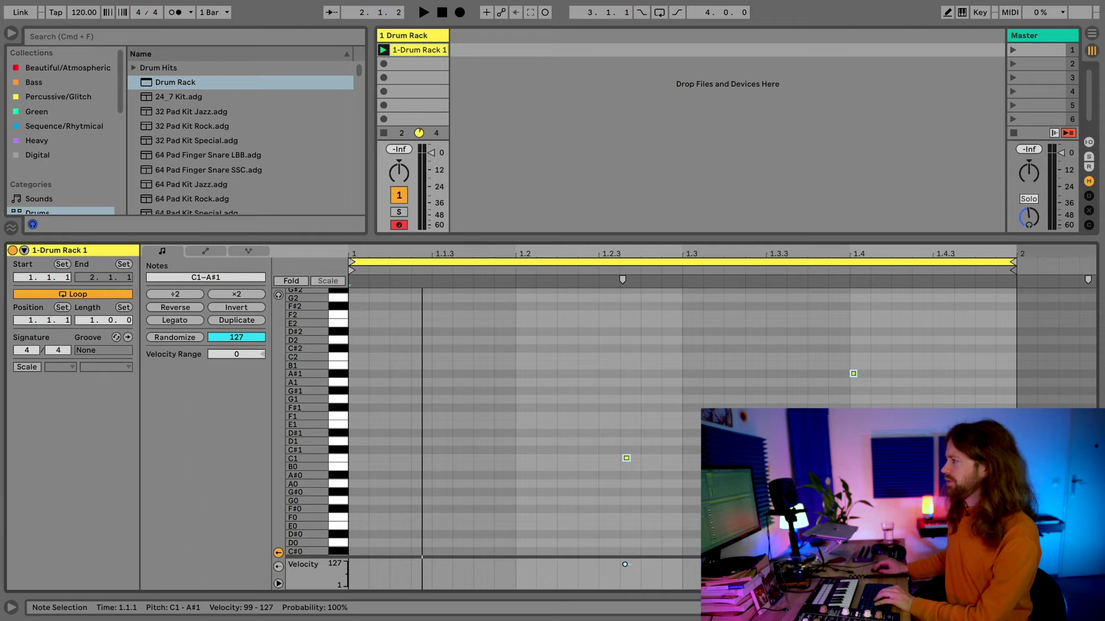
pyautogui.click(292, 281)
pyautogui.press('super+a')
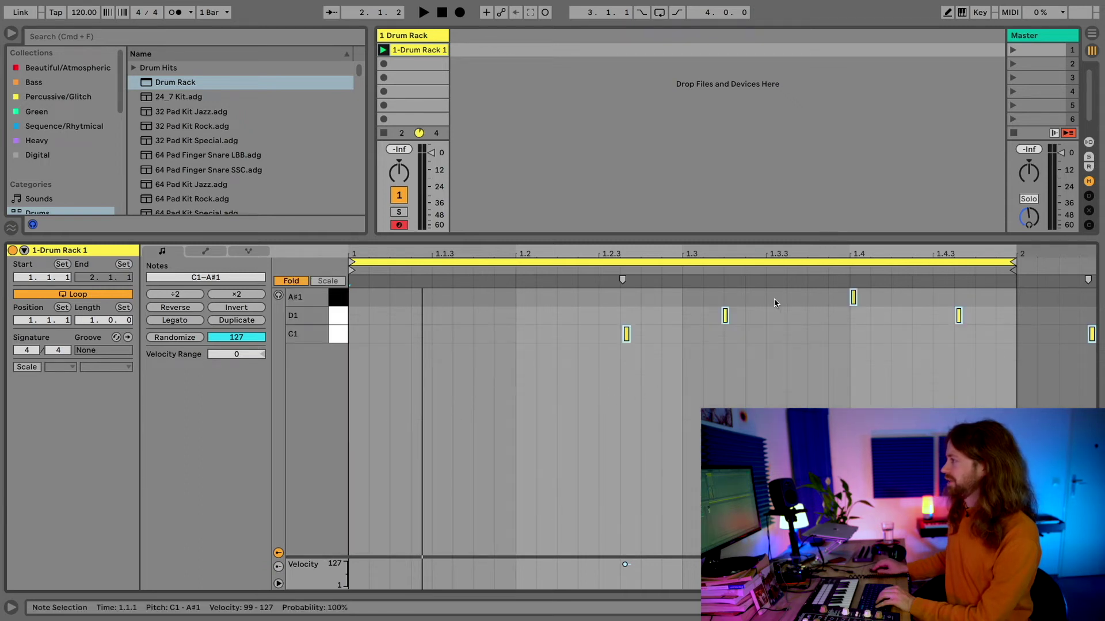
# Load the sample Kick 24 Inch Inside.aif from the Kick drum hits onto the Drum Rack's C1 pad and audition it
pyautogui.click(415, 36)
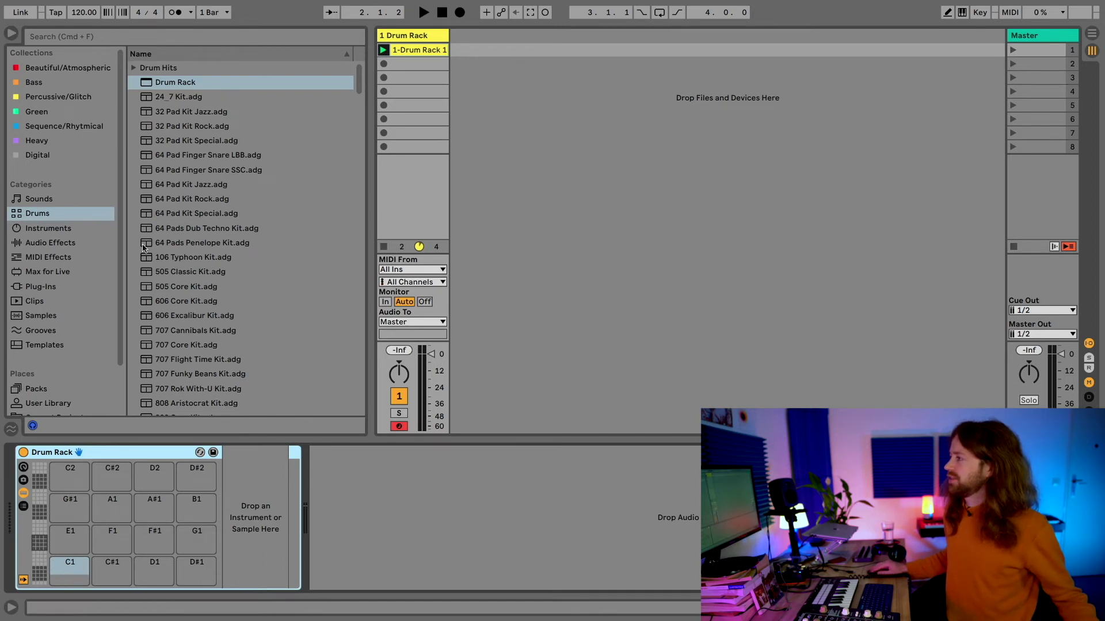
pyautogui.click(134, 68)
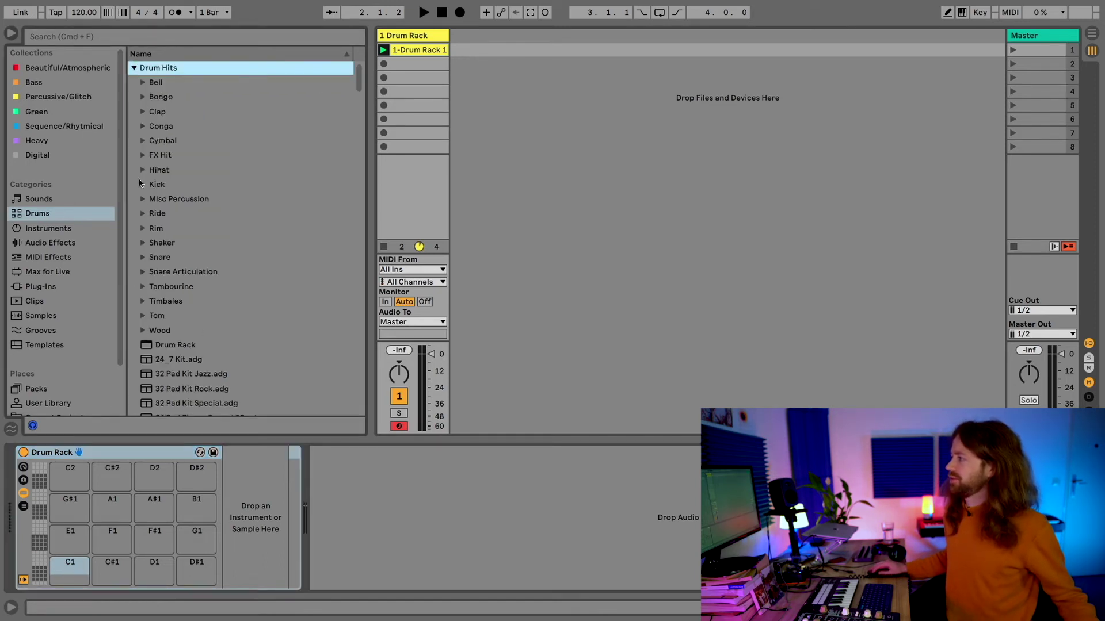
pyautogui.click(141, 184)
pyautogui.scroll(-10, 204, 224)
pyautogui.moveTo(205, 217); pyautogui.dragTo(69, 571)
pyautogui.click(70, 571)
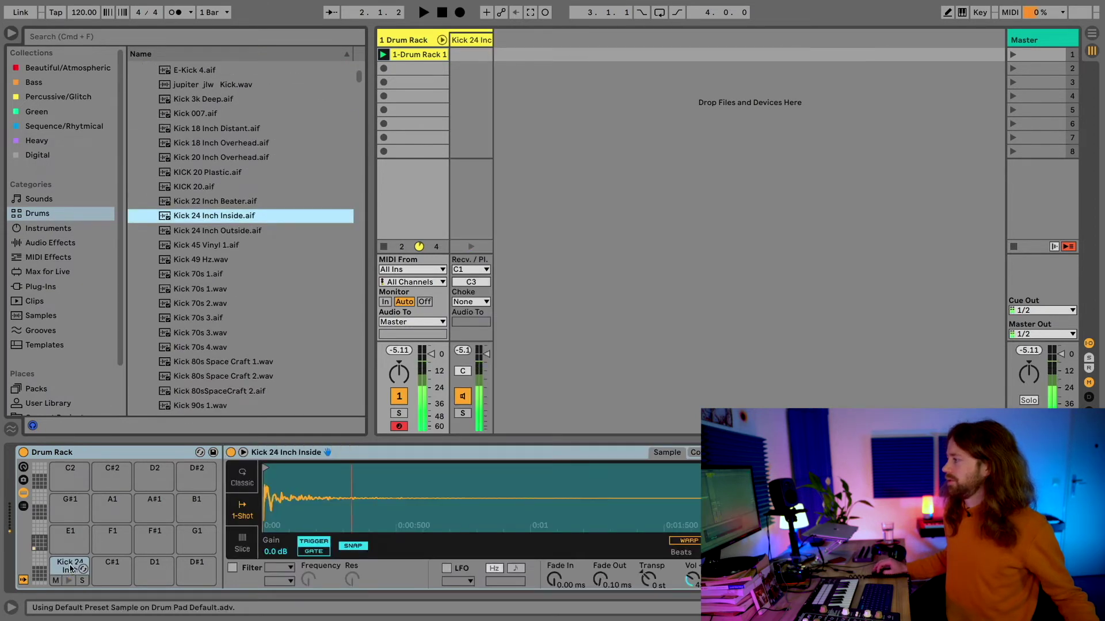
# Load a sample from the Snare drum hits onto the Drum Rack's D1 pad
pyautogui.click(154, 567)
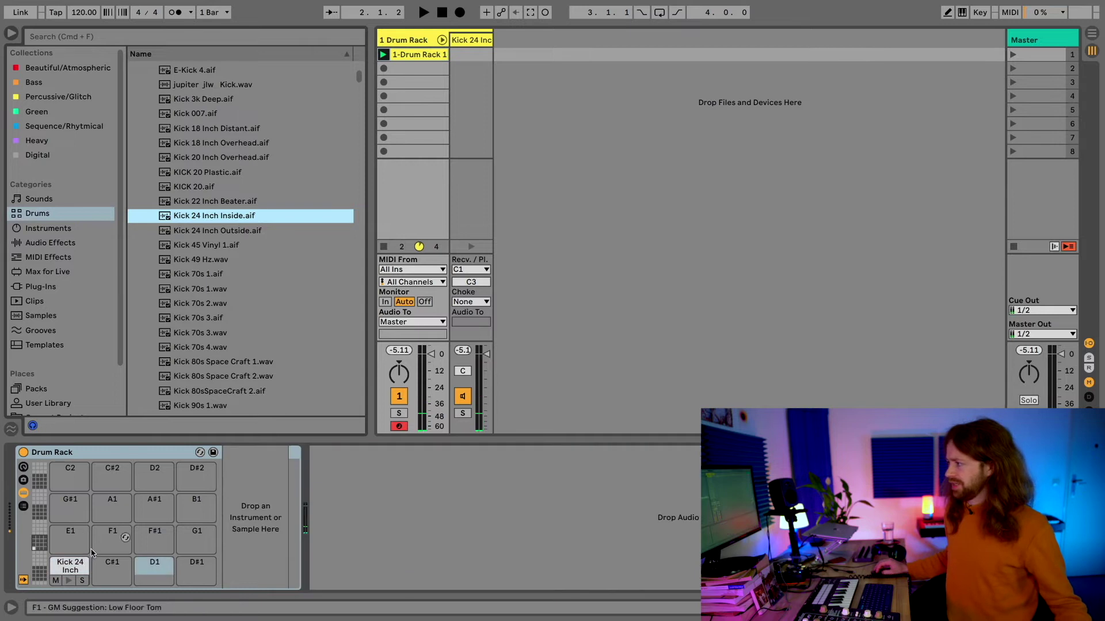
pyautogui.scroll(7, 181, 266)
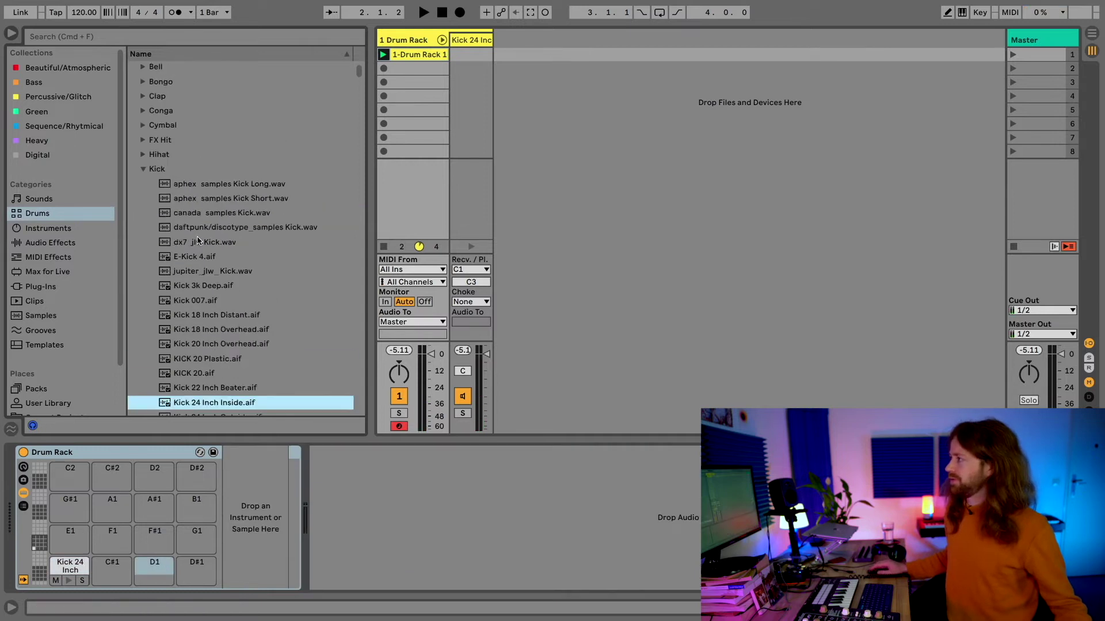
pyautogui.click(142, 185)
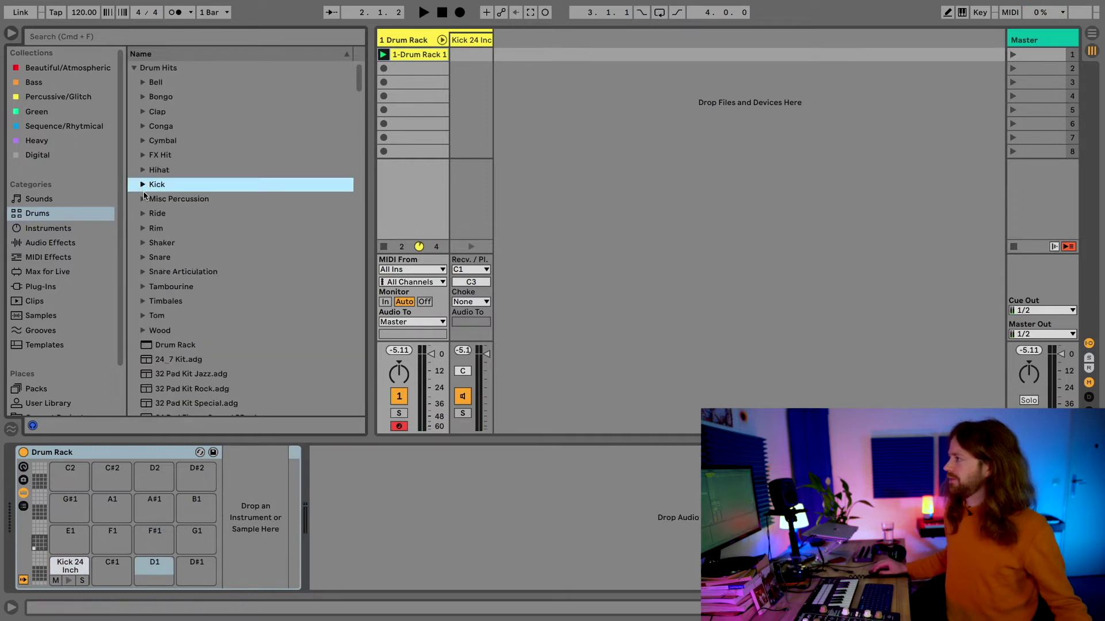
pyautogui.click(142, 258)
pyautogui.scroll(-3, 172, 259)
pyautogui.moveTo(212, 294); pyautogui.dragTo(155, 571)
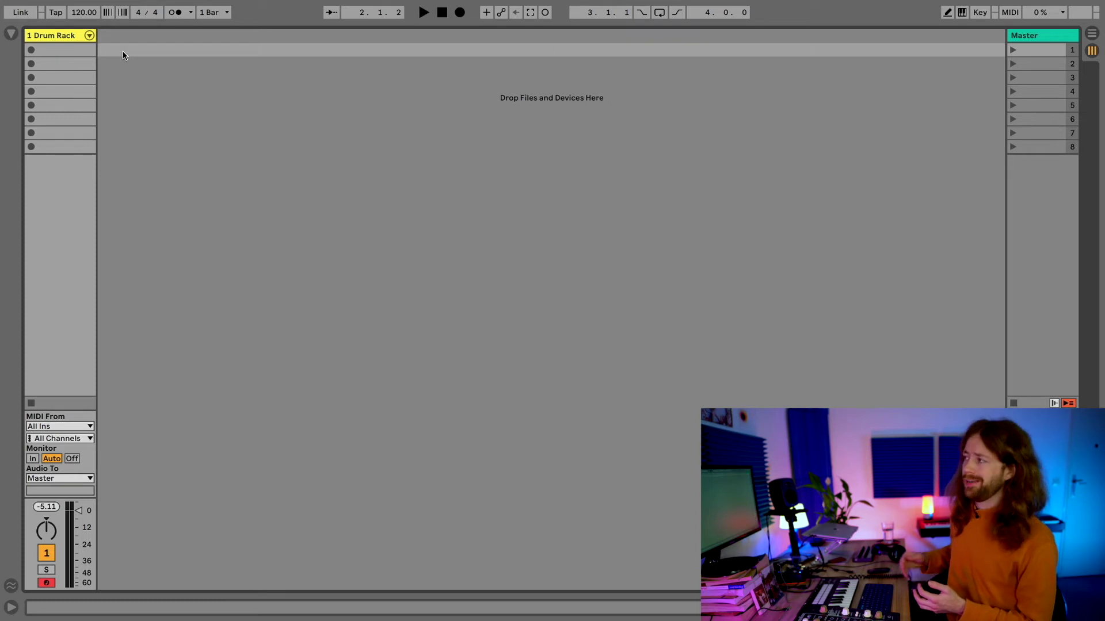
# Open the preferences showing the Link, Tempo and MIDI settings
pyautogui.click(38, 5)
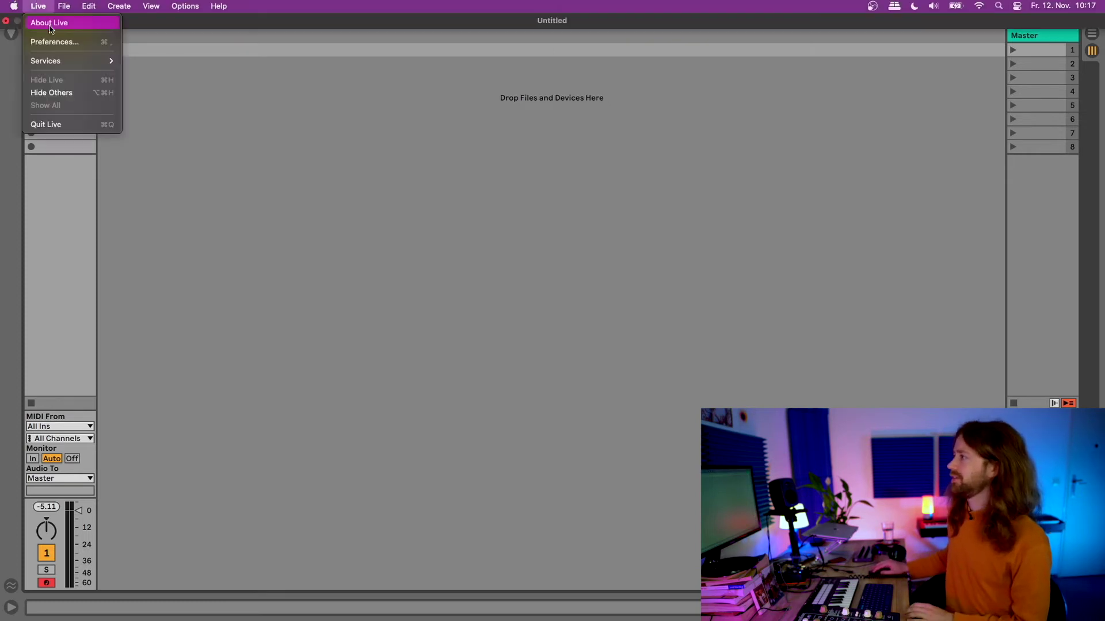
pyautogui.click(54, 41)
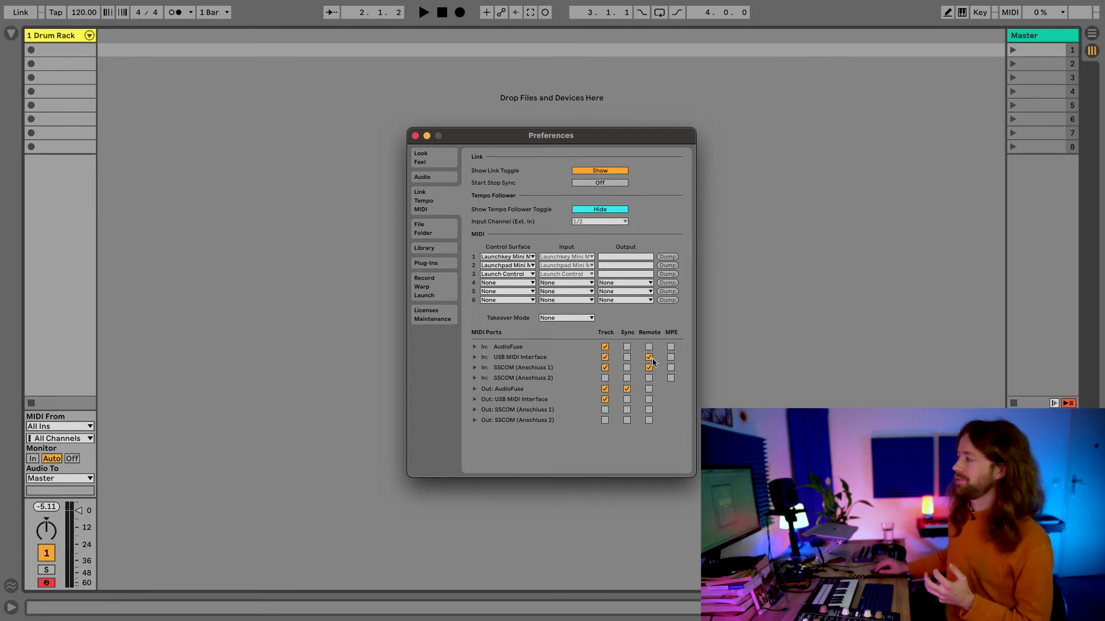
# Close the preferences and map note A#1 on MIDI channel 10 to the Drum Rack track's first clip slot
pyautogui.click(416, 137)
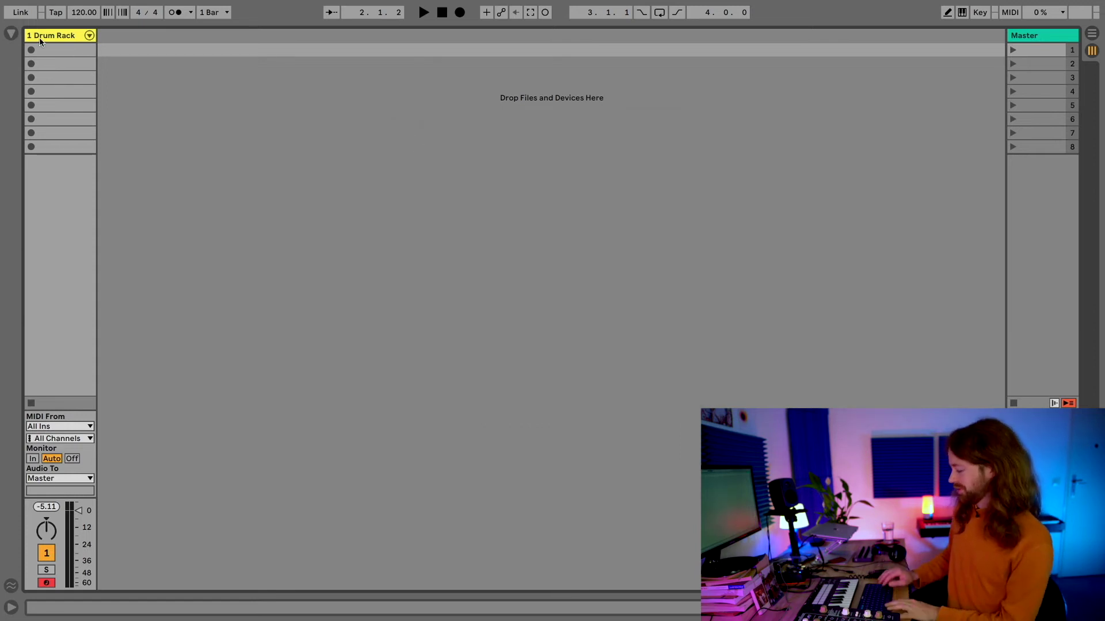
pyautogui.press('super+m')
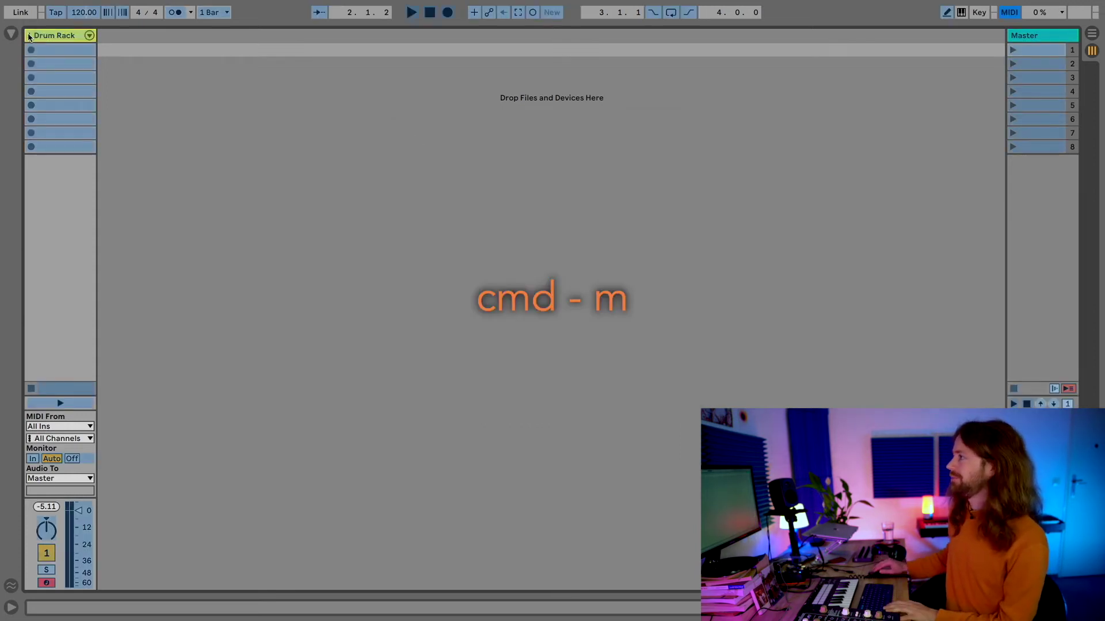
pyautogui.click(10, 33)
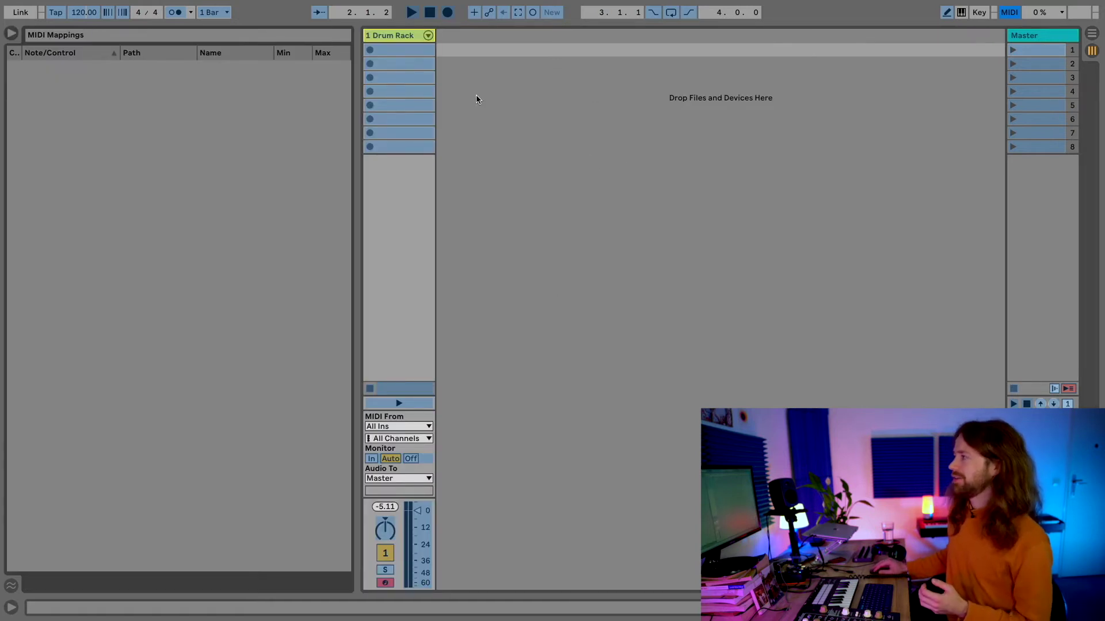
pyautogui.click(371, 53)
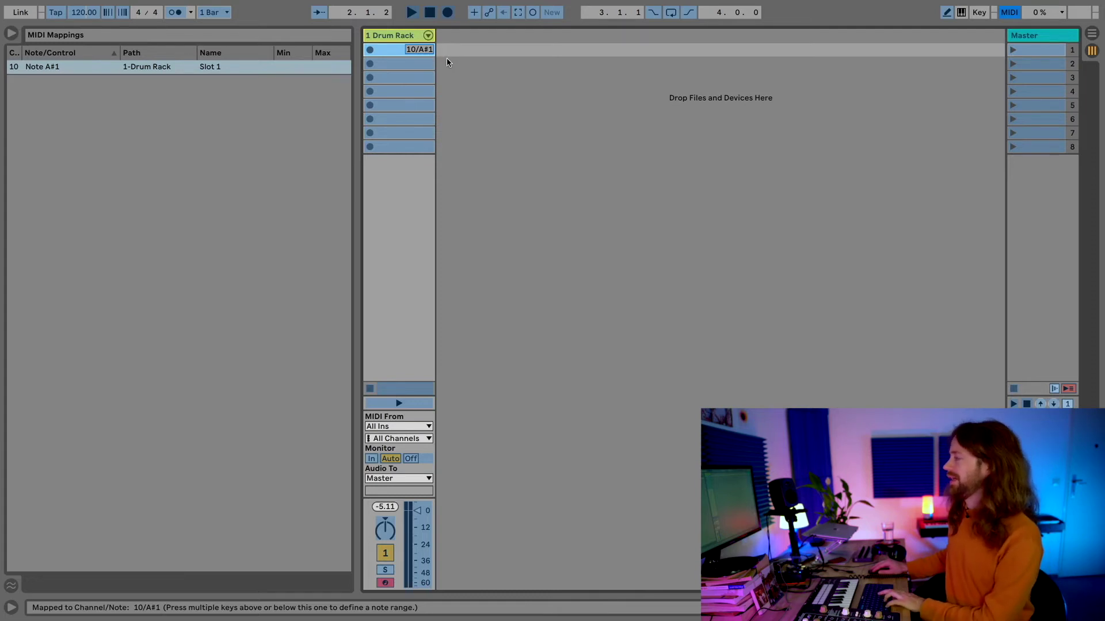
pyautogui.press('super+m')
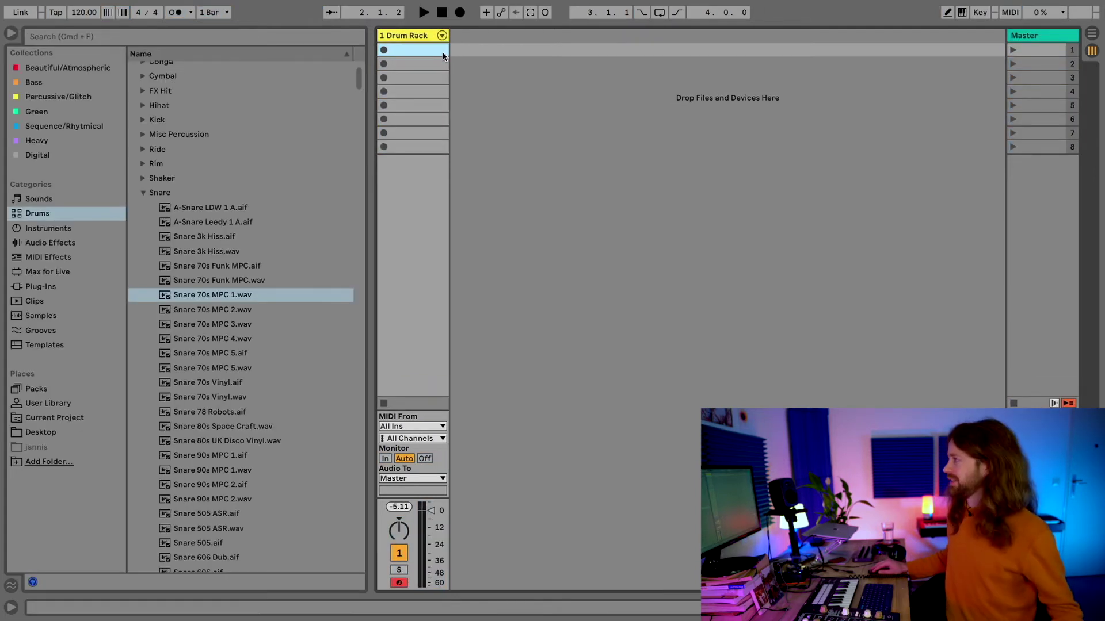
# Test the mapping by recording a short clip in the first slot, stop playback, and delete the clip
pyautogui.press('space')
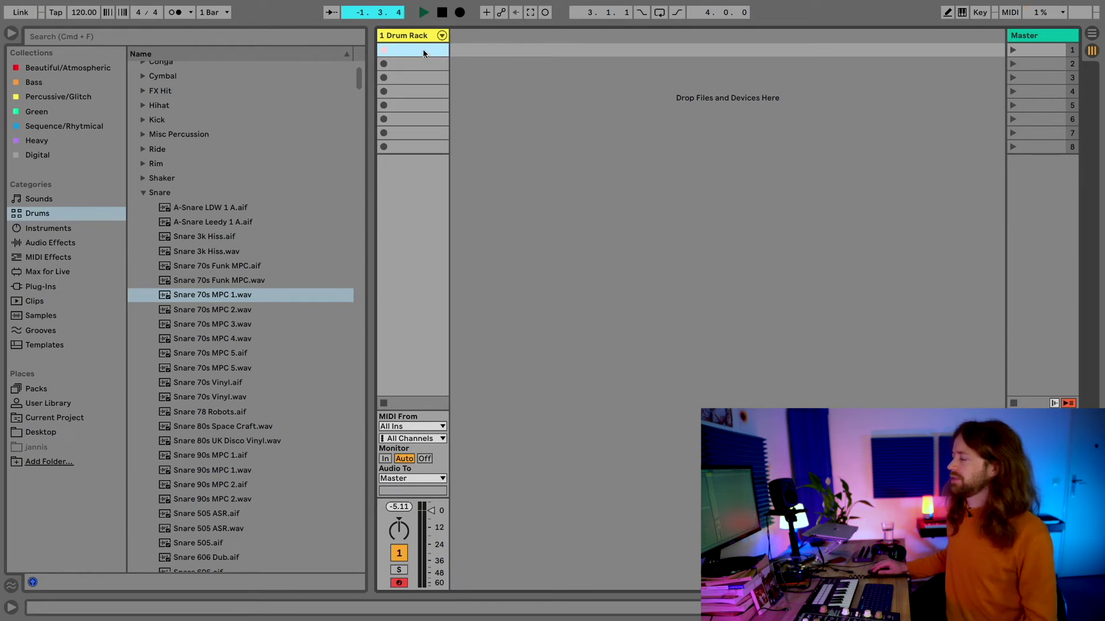
pyautogui.press('space')
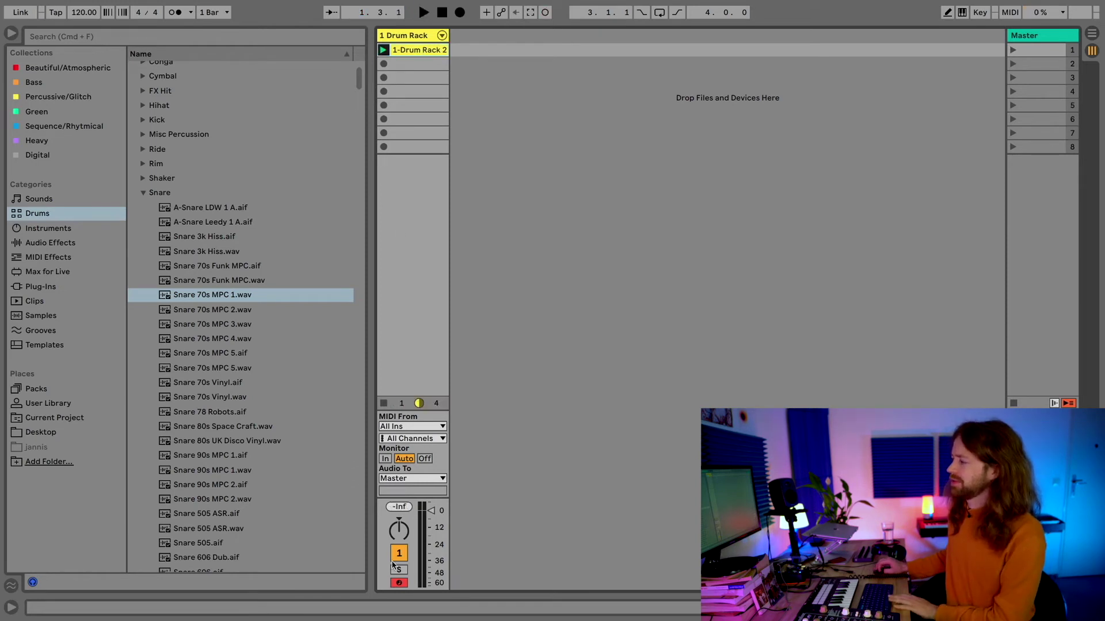
pyautogui.press('Delete')
# Map note A#1 on MIDI channel 10 to the metronome switch as well and record a short test clip in the first slot
pyautogui.press('super+m')
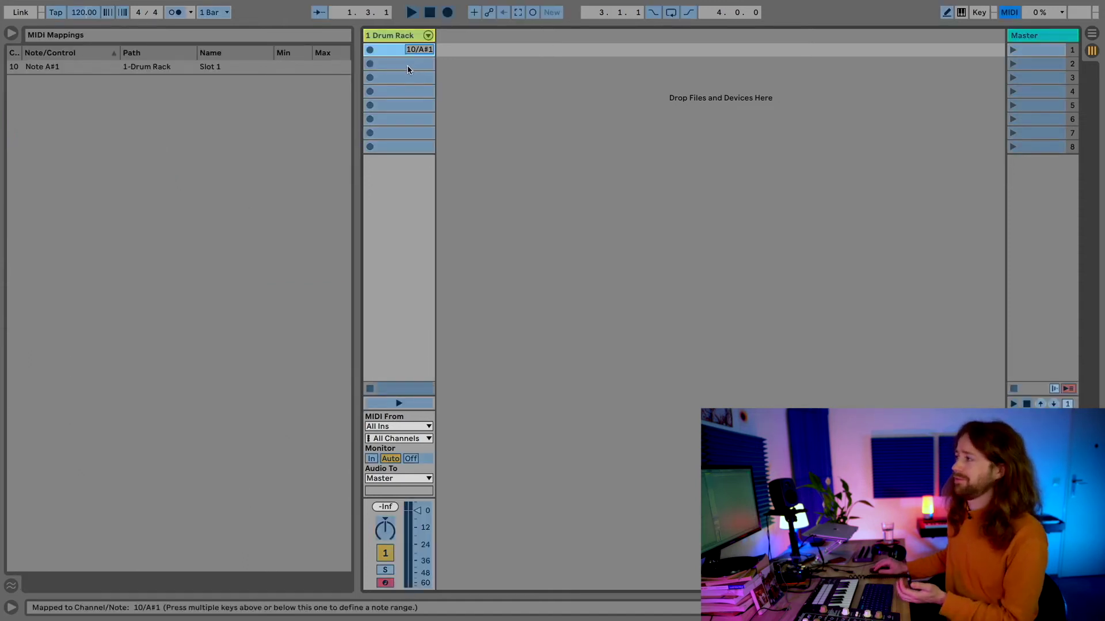
pyautogui.click(175, 13)
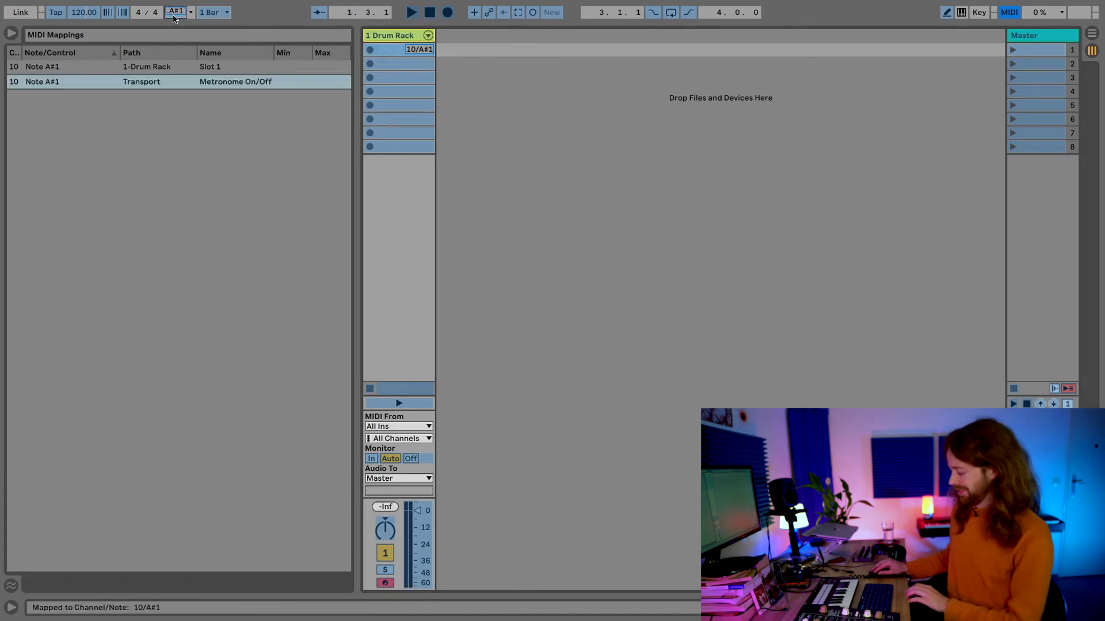
pyautogui.press('super+m')
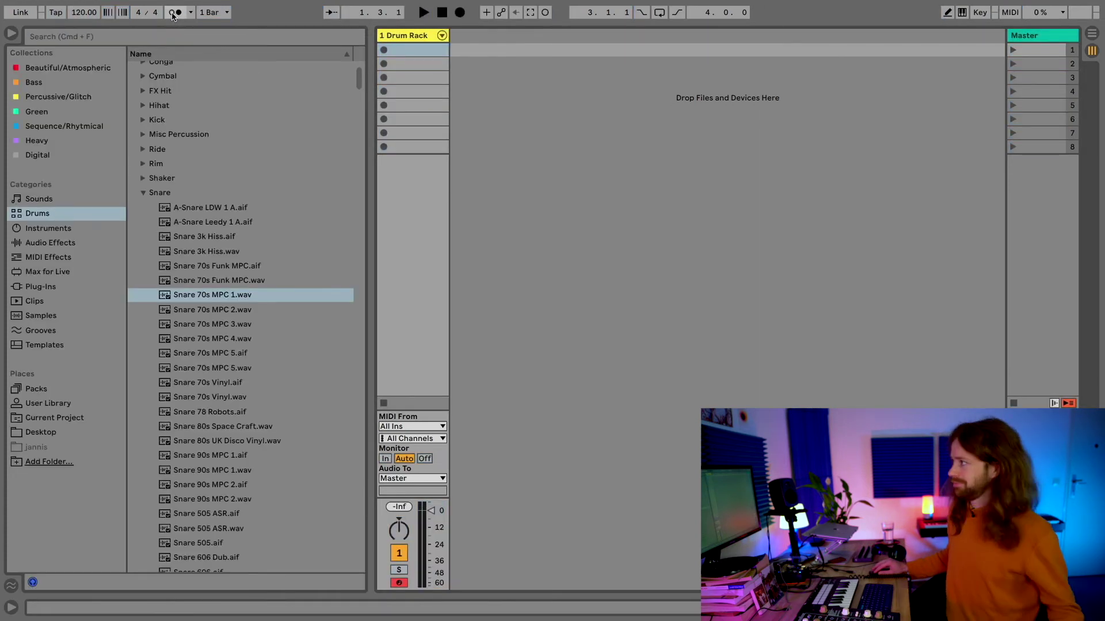
pyautogui.press('Return')
pyautogui.press('Return')
# Delete the Slot 1 and Metronome On/Off mappings and leave MIDI mapping mode
pyautogui.press('super+m')
pyautogui.click(148, 81)
pyautogui.press('BackSpace')
pyautogui.press('BackSpace')
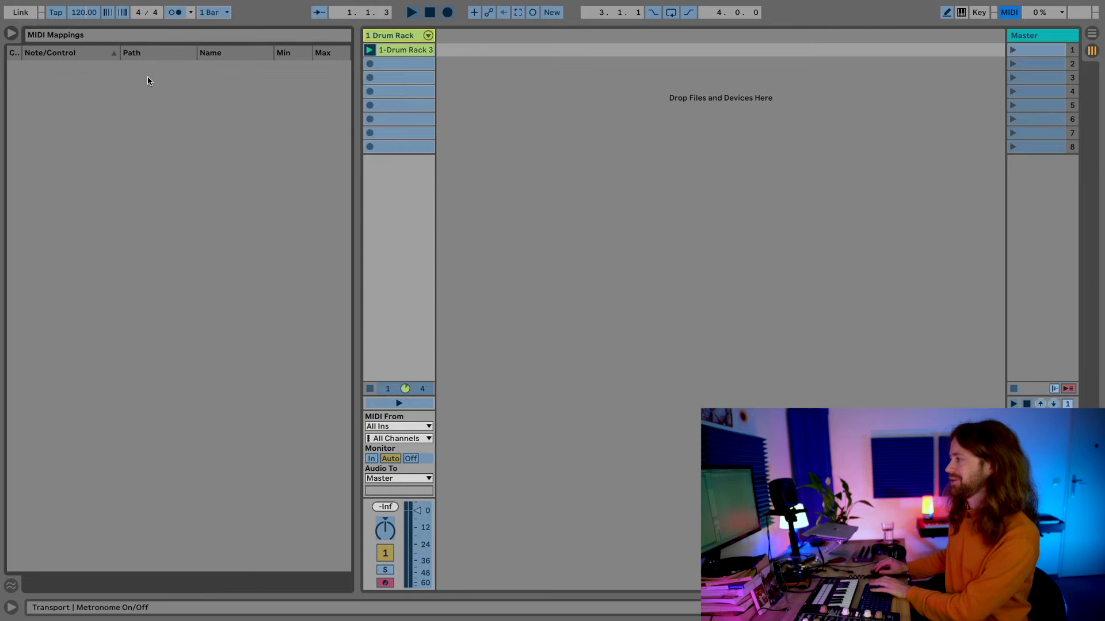
pyautogui.press('super+m')
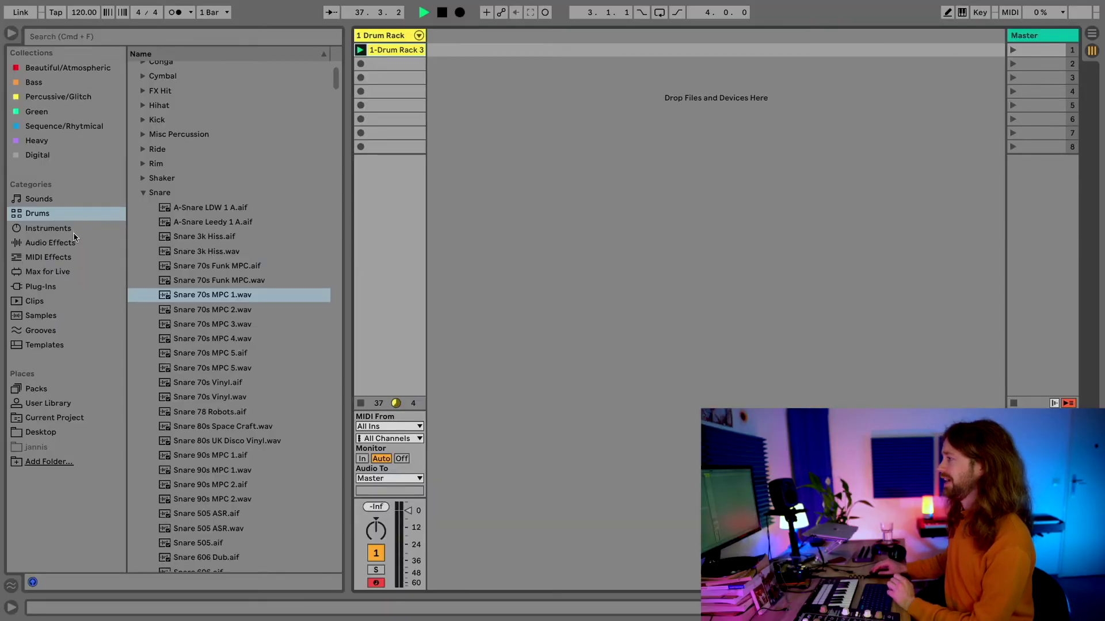
# Replace the Drum Rack with an External Instrument that sends MIDI to USB MIDI Interface, and delete the track's old clip
pyautogui.click(48, 228)
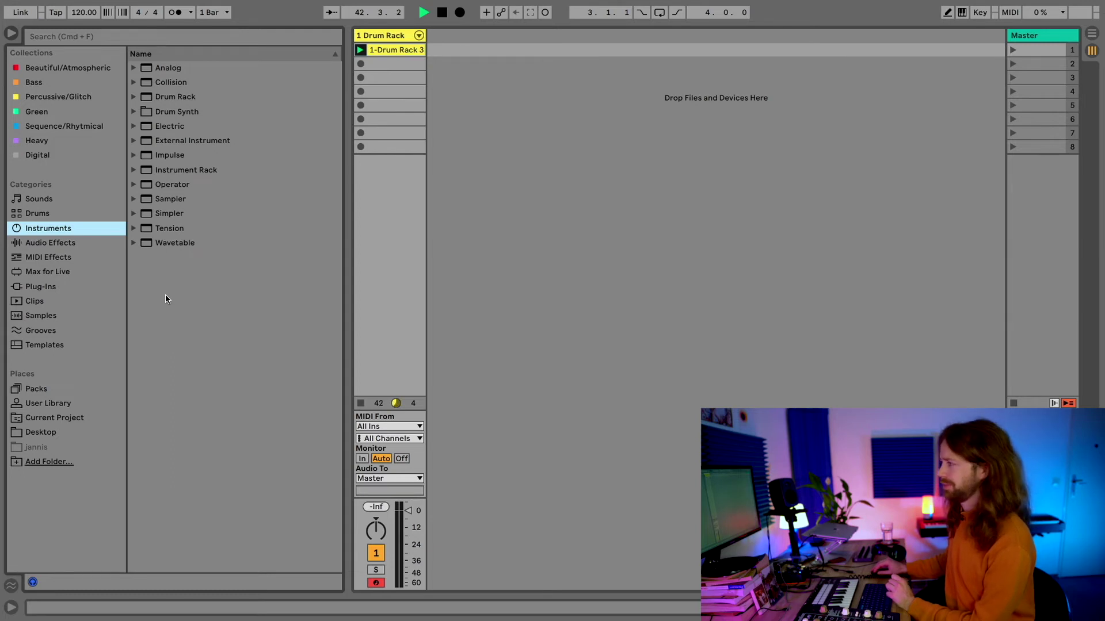
pyautogui.doubleClick(167, 142)
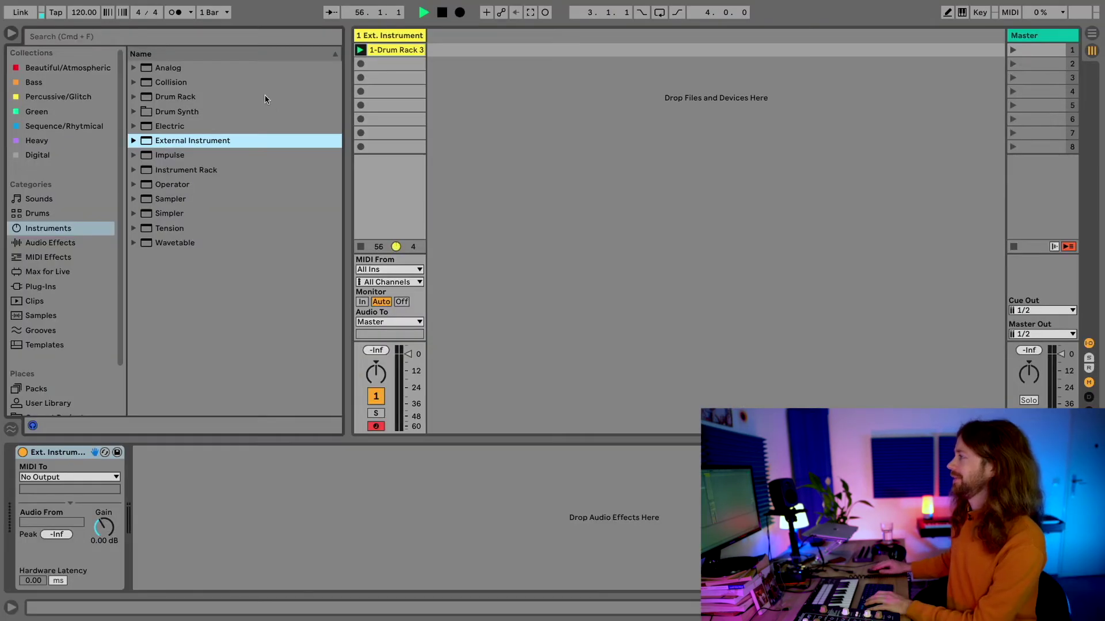
pyautogui.click(397, 50)
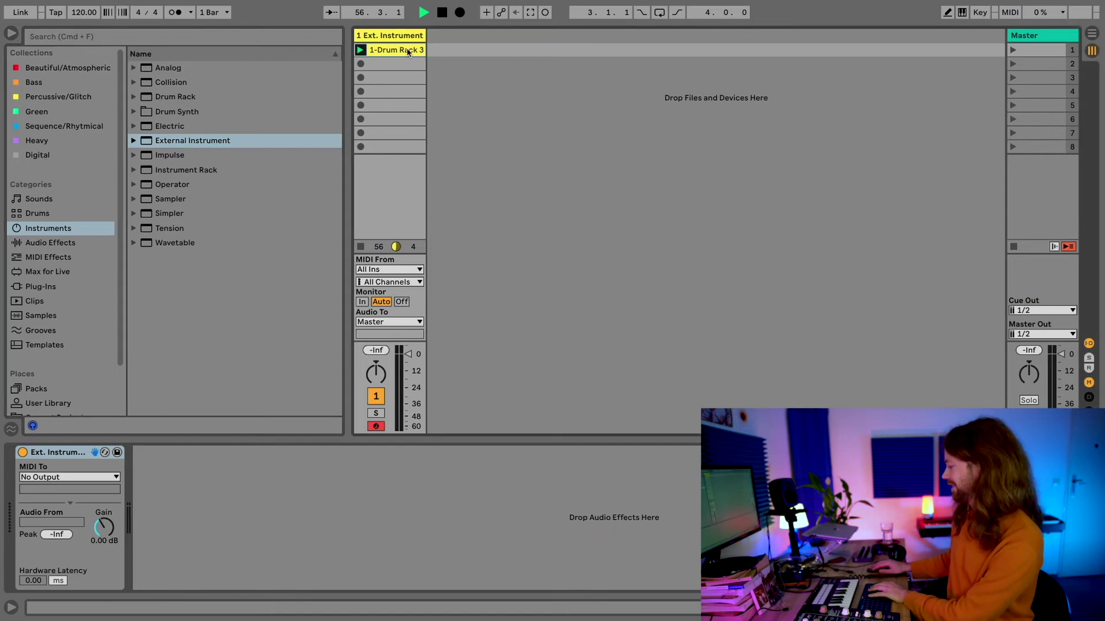
pyautogui.press('Delete')
pyautogui.click(50, 479)
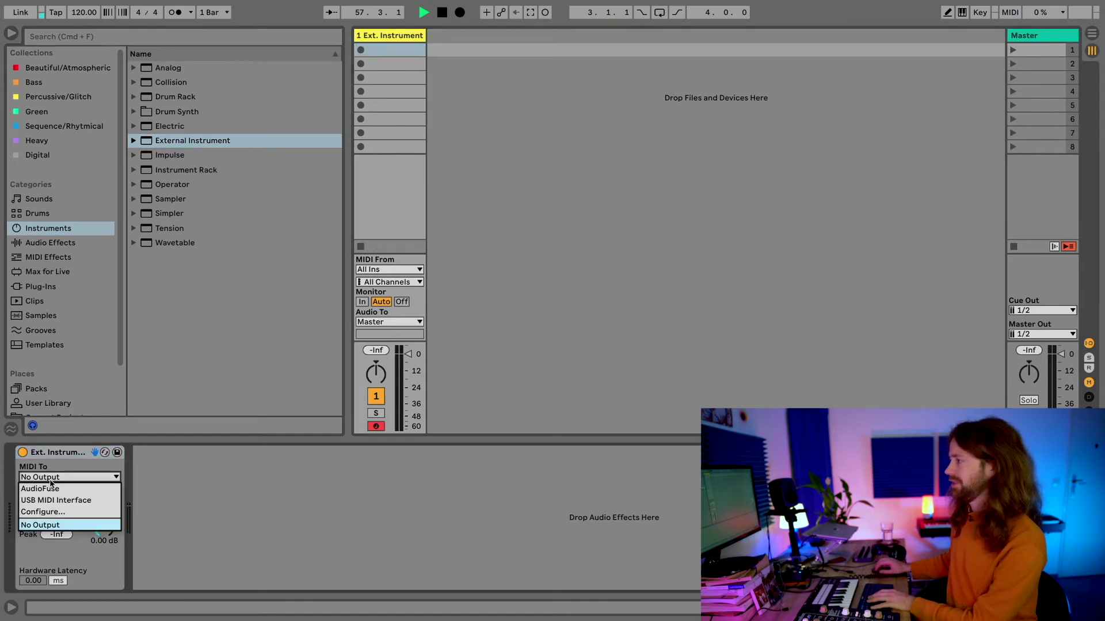
pyautogui.click(51, 499)
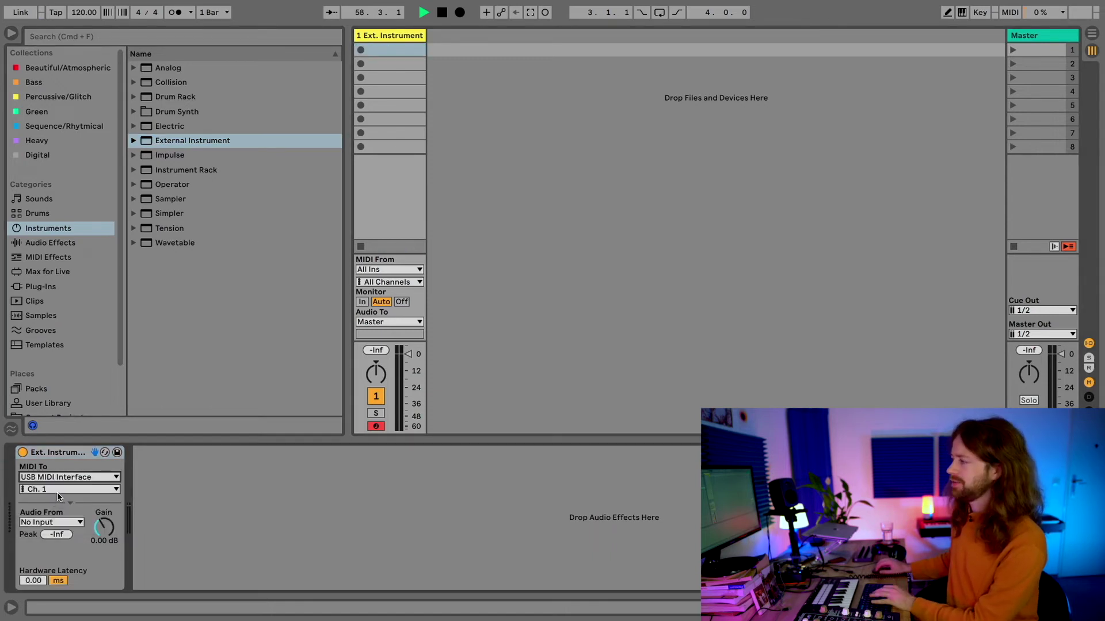
# Set the audio input device to AudioFuse (8 In, 8 Out) and the External Instrument's Audio From to 3/4
pyautogui.click(38, 5)
pyautogui.click(49, 42)
pyautogui.click(433, 179)
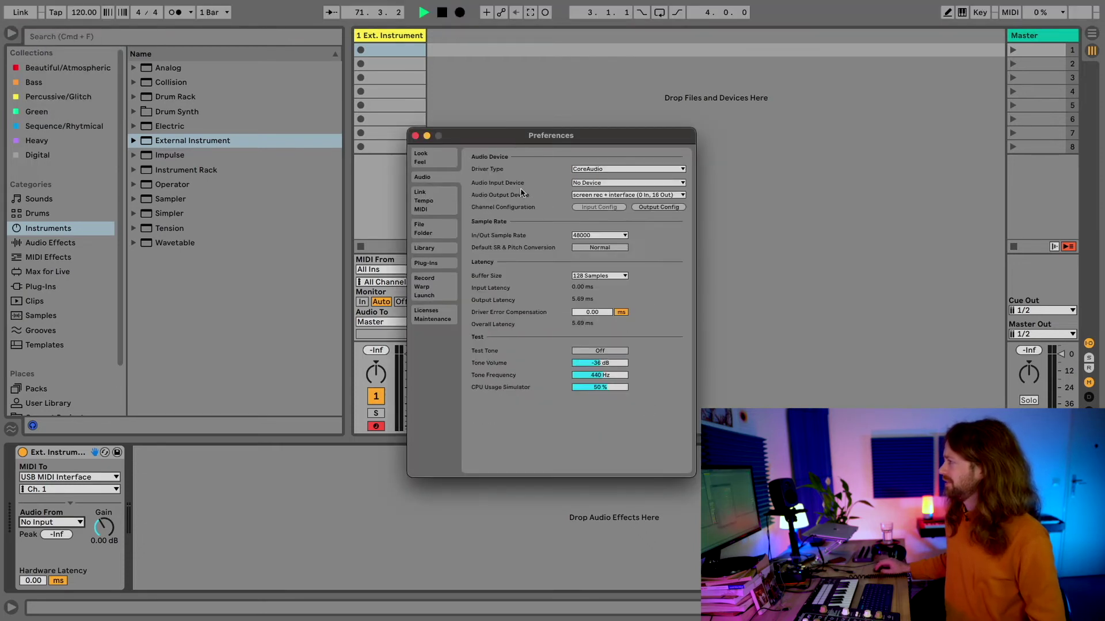
pyautogui.click(576, 183)
pyautogui.click(588, 208)
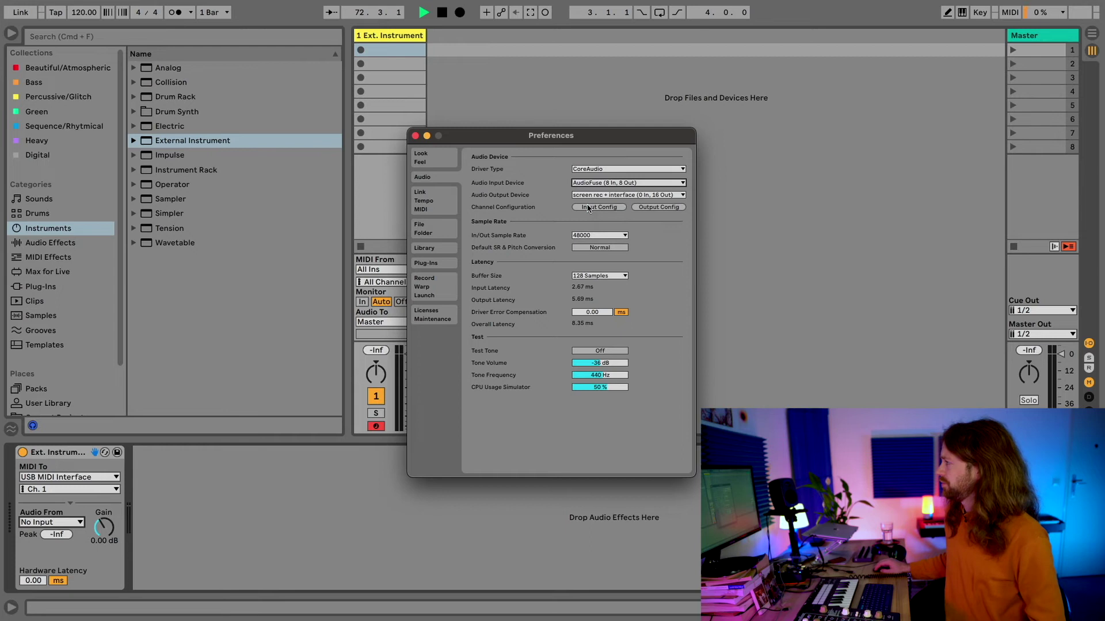
pyautogui.click(415, 136)
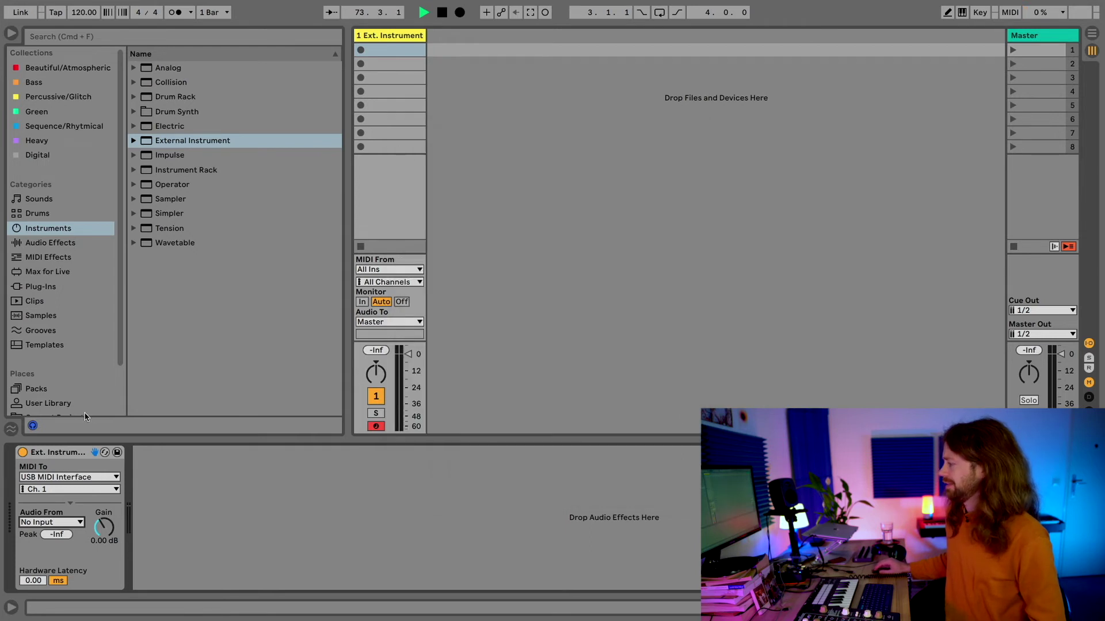
pyautogui.click(55, 523)
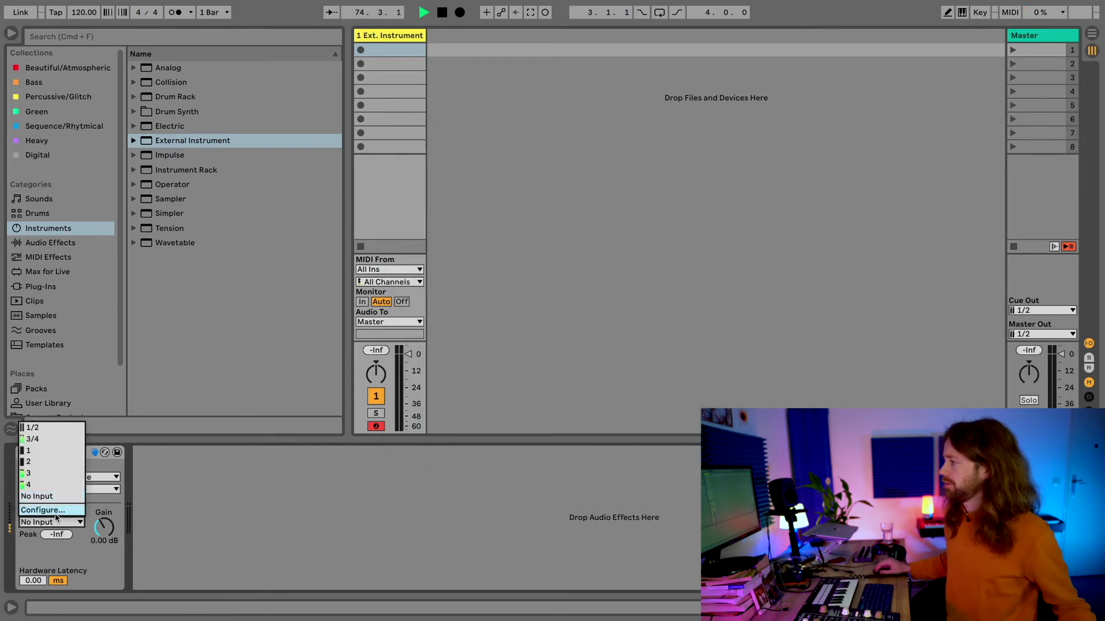
pyautogui.click(32, 439)
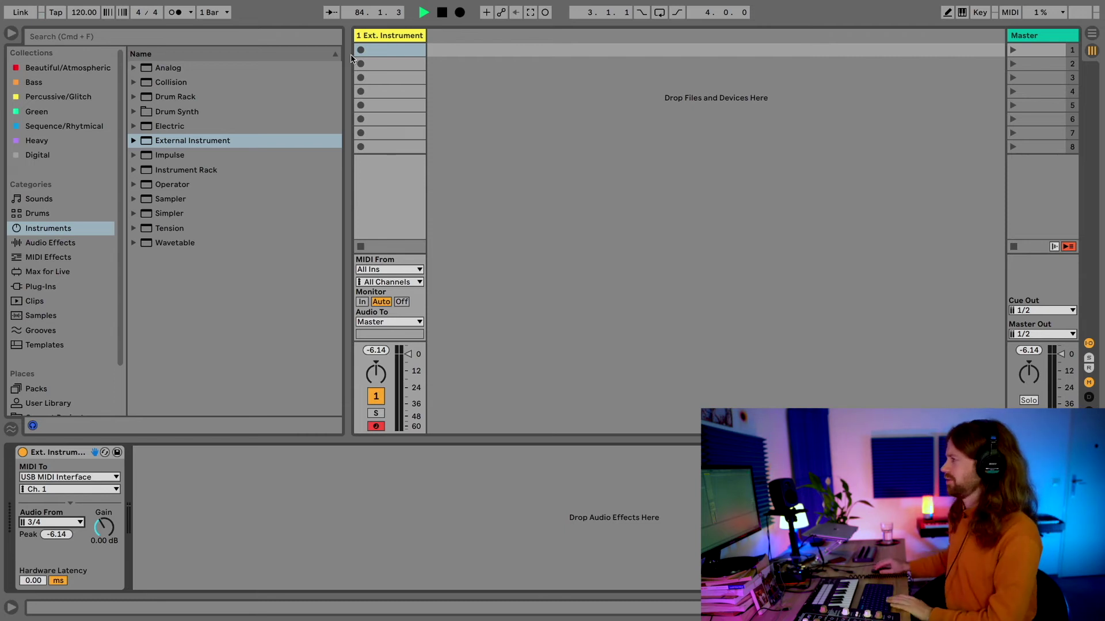
# Turn on the metronome and record a two-bar clip in the first slot of the External Instrument track
pyautogui.press('space')
pyautogui.click(177, 12)
pyautogui.press('space')
pyautogui.press('space')
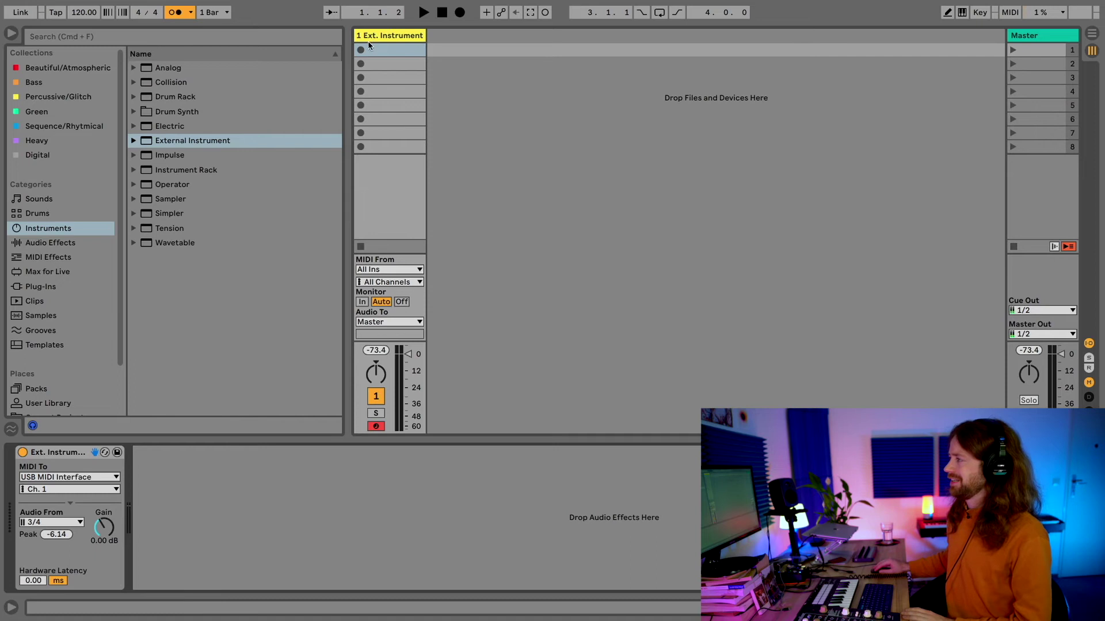
pyautogui.click(361, 50)
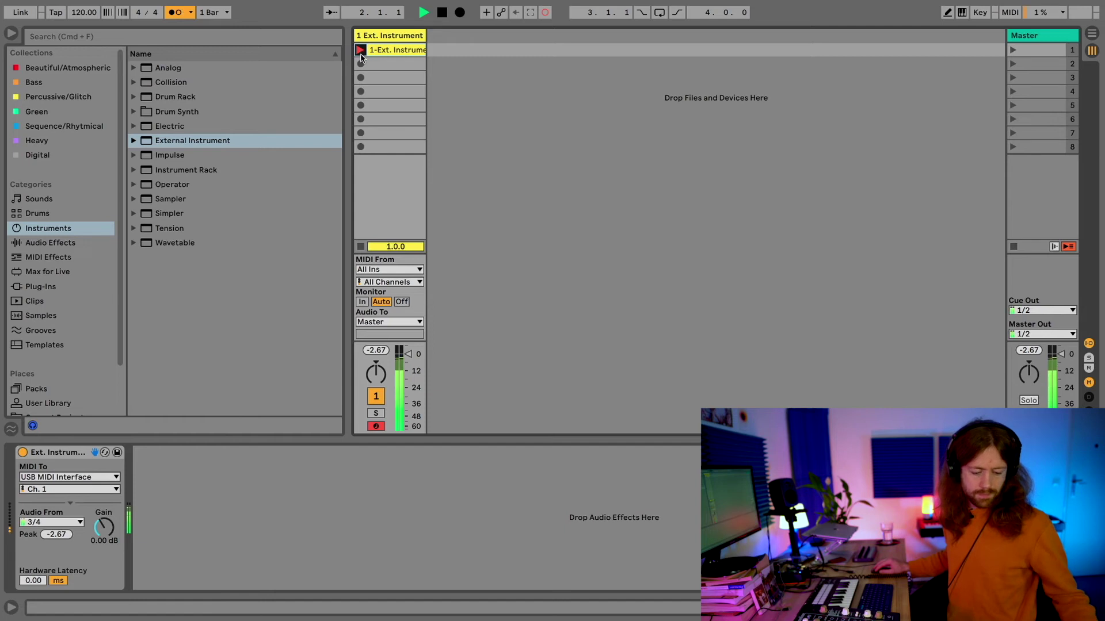
pyautogui.click(360, 50)
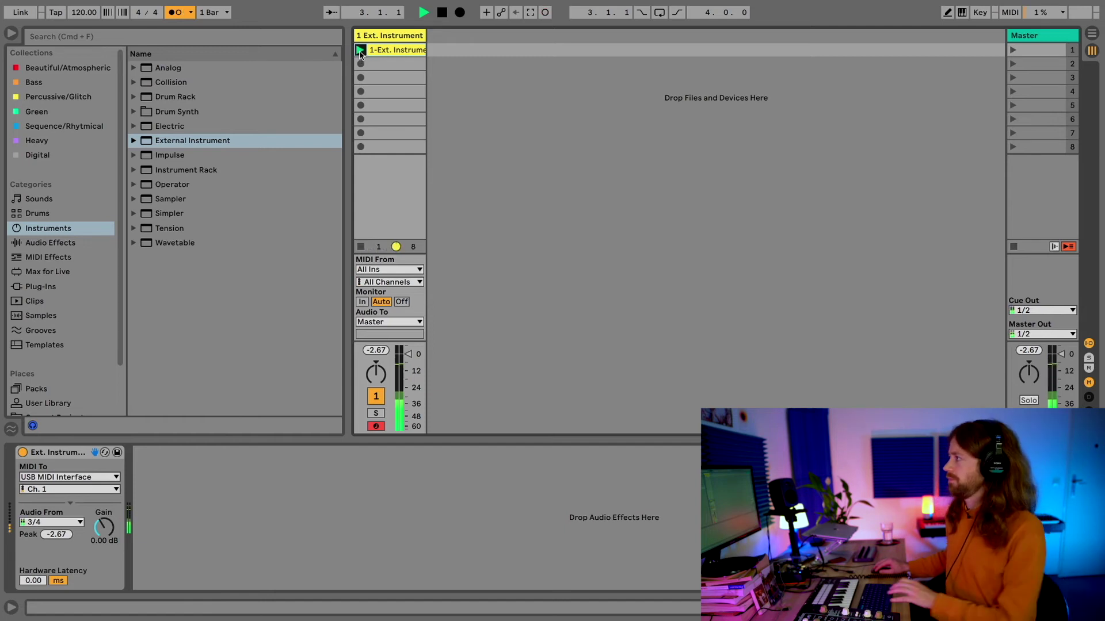
# Set the External Instrument's MIDI output channel to Ch. 10 and lower its gain to -2.65 dB while the clip plays
pyautogui.doubleClick(386, 52)
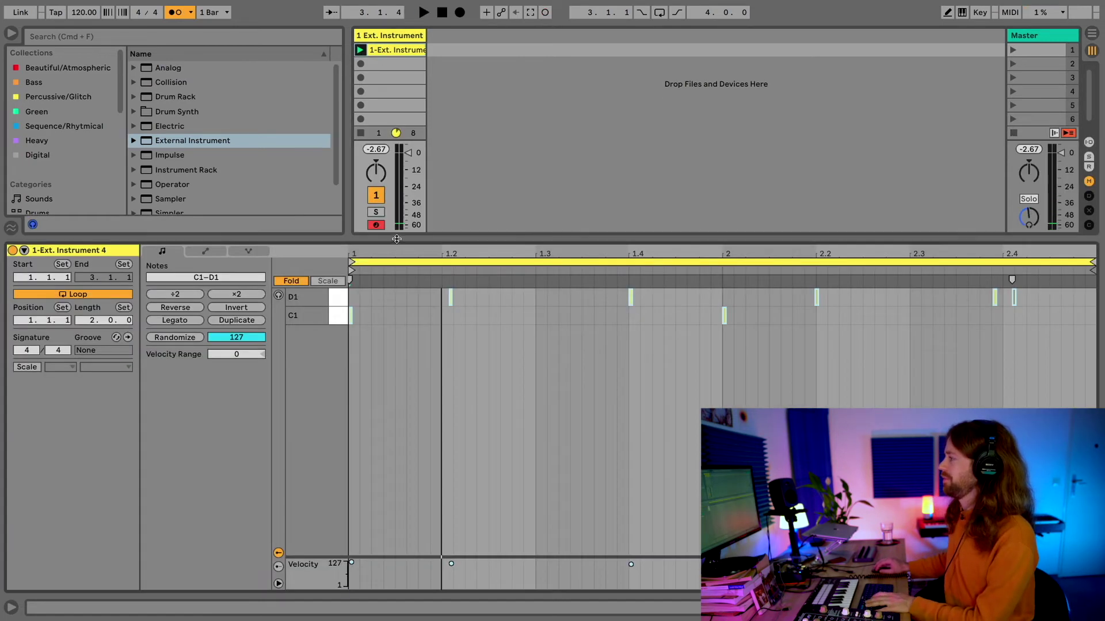
pyautogui.click(391, 37)
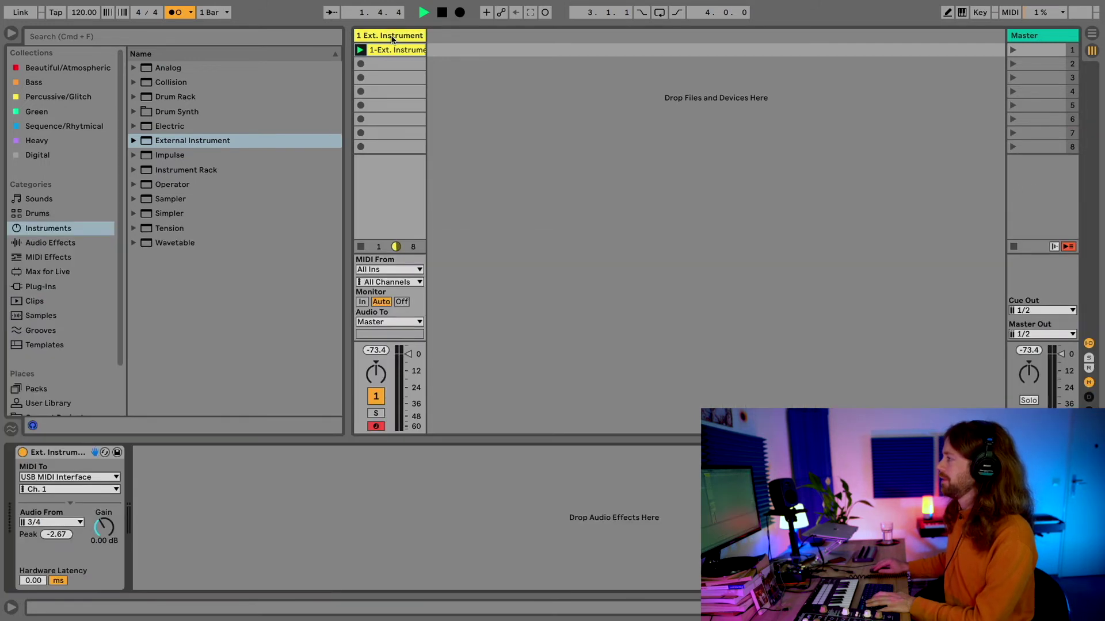
pyautogui.press('space')
pyautogui.click(107, 490)
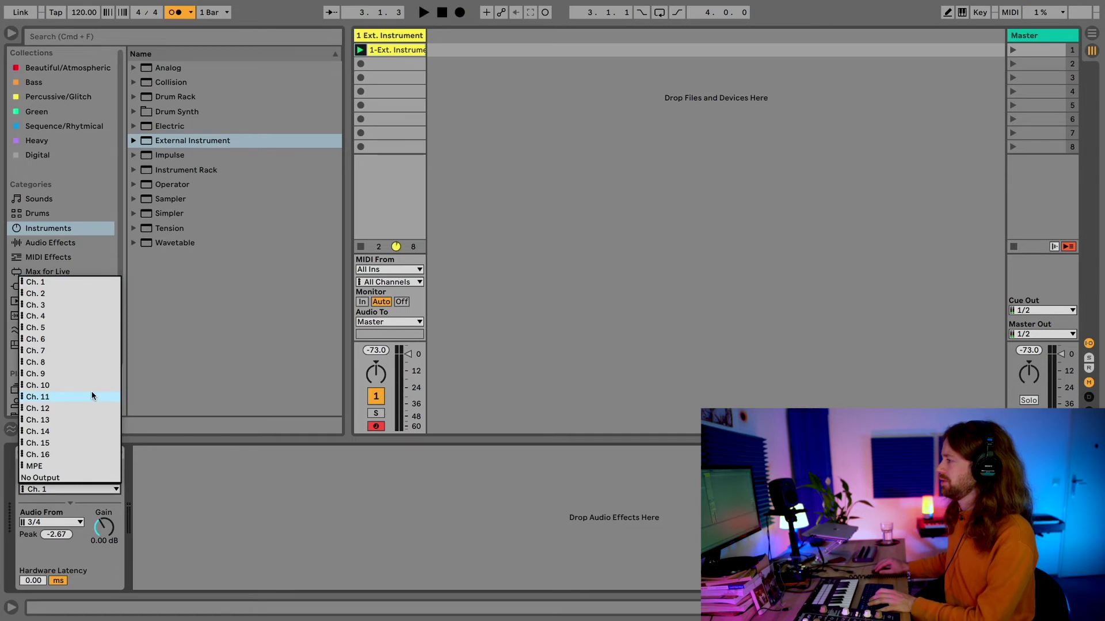
pyautogui.click(92, 385)
pyautogui.press('space')
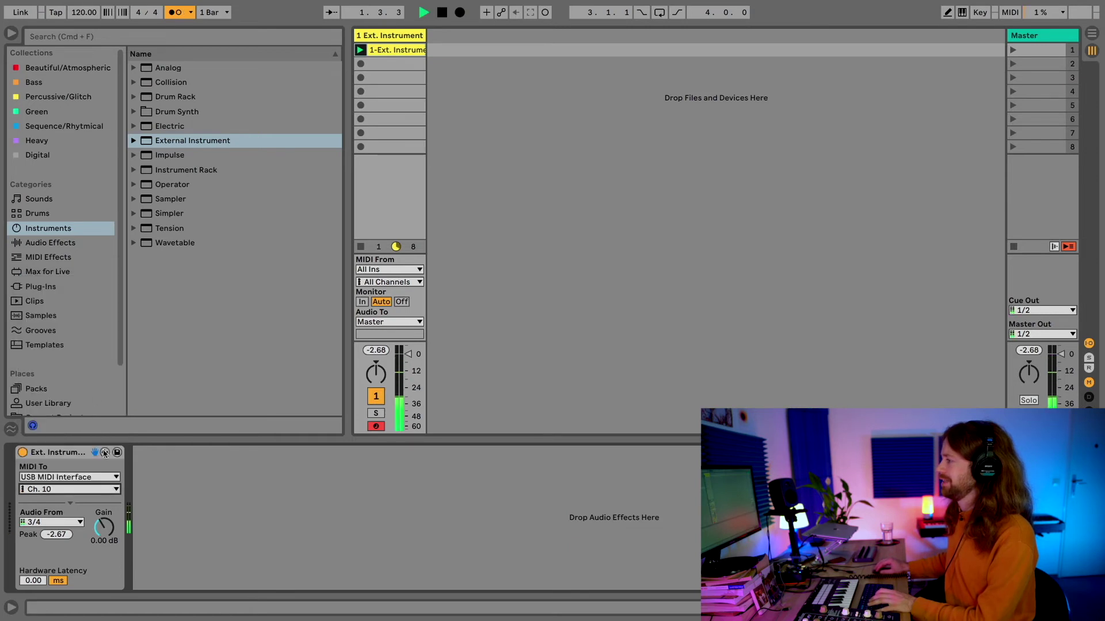
pyautogui.moveTo(105, 527); pyautogui.dragTo(104, 538)
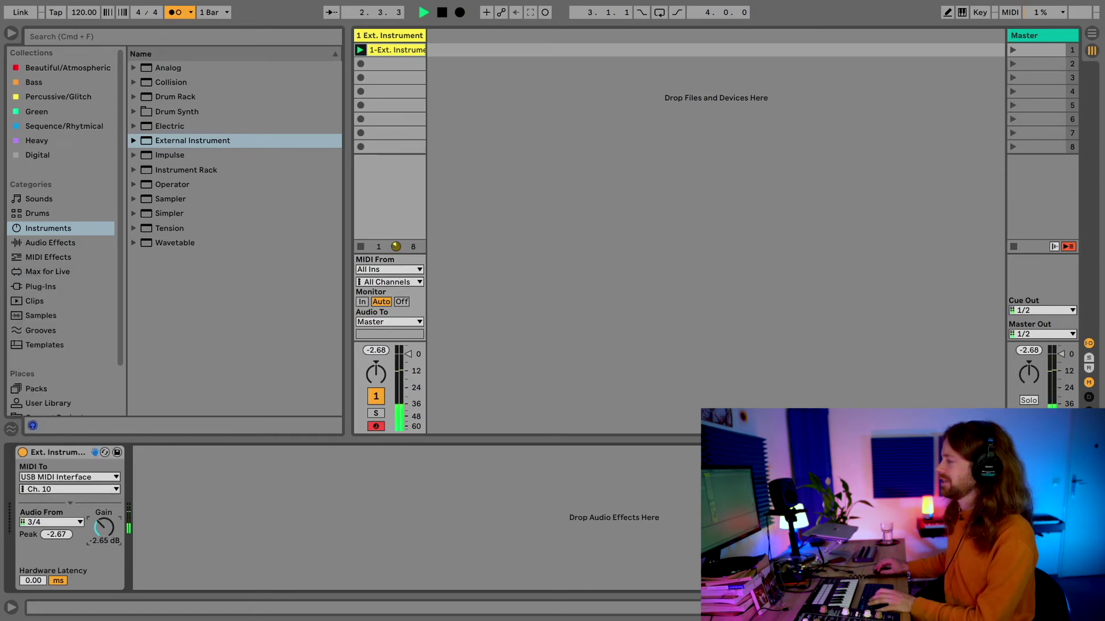
# Quantize all notes of the recorded External Instrument clip to 1/4 with an amount of 91%
pyautogui.doubleClick(397, 50)
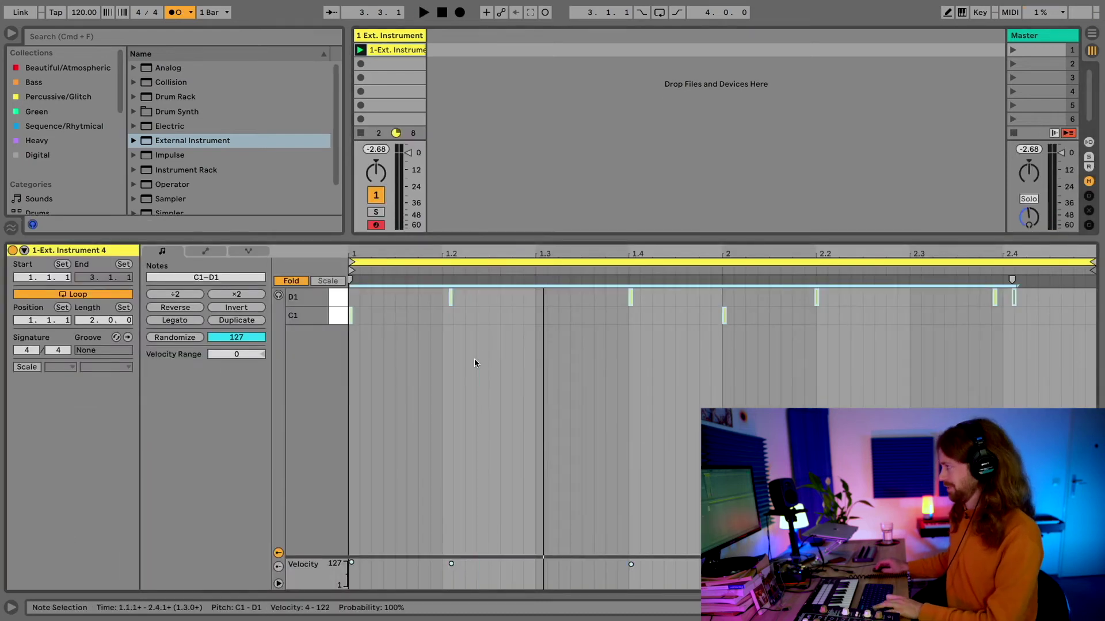
pyautogui.rightClick(474, 358)
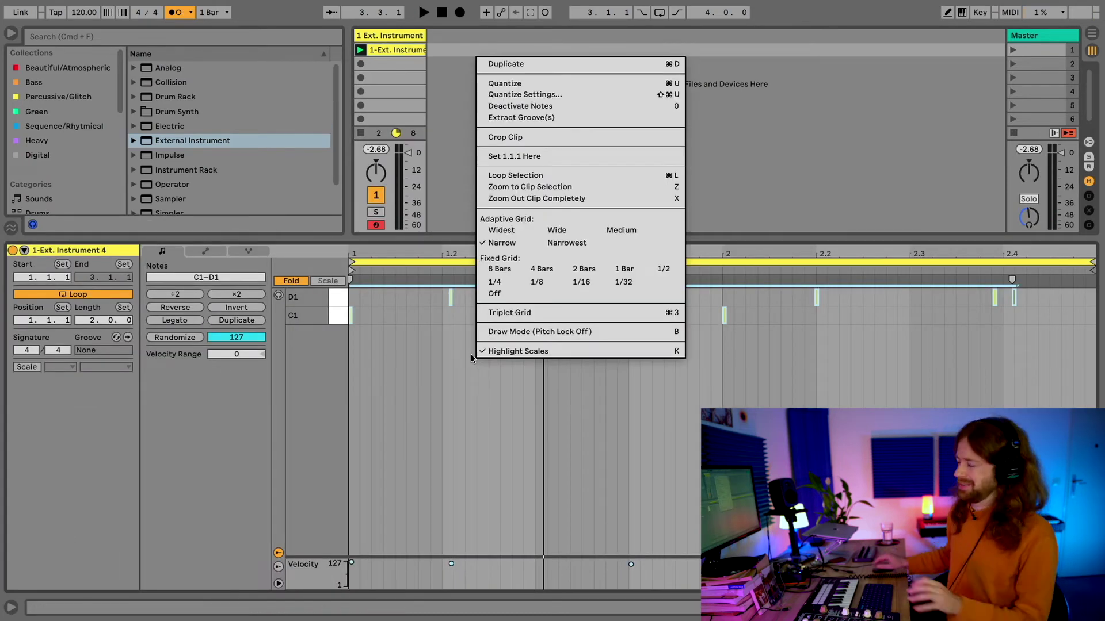
pyautogui.click(539, 95)
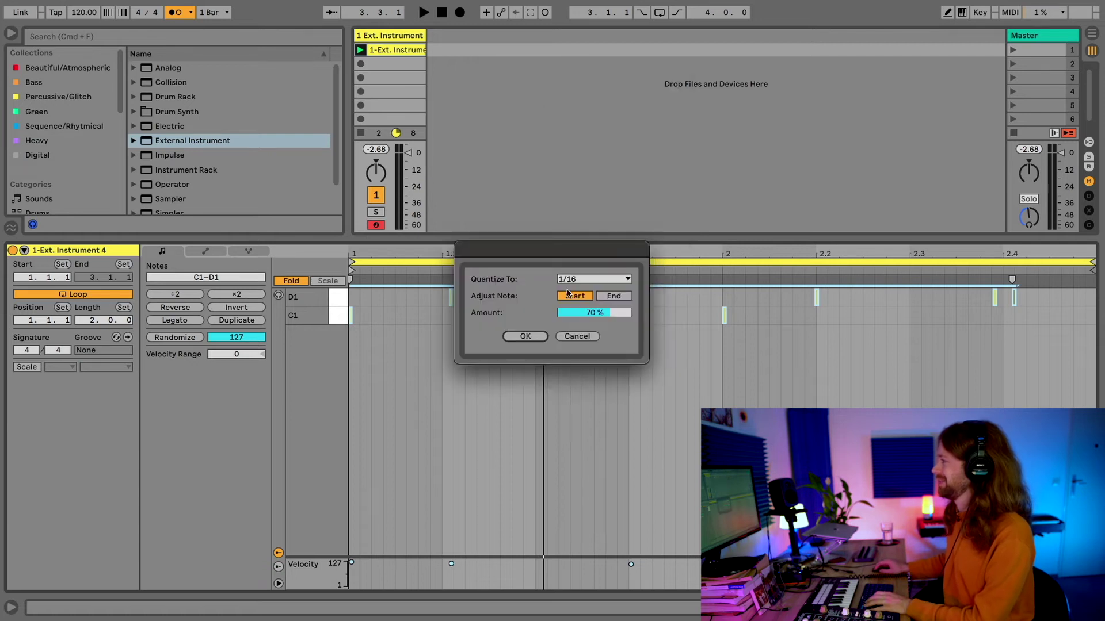
pyautogui.click(588, 279)
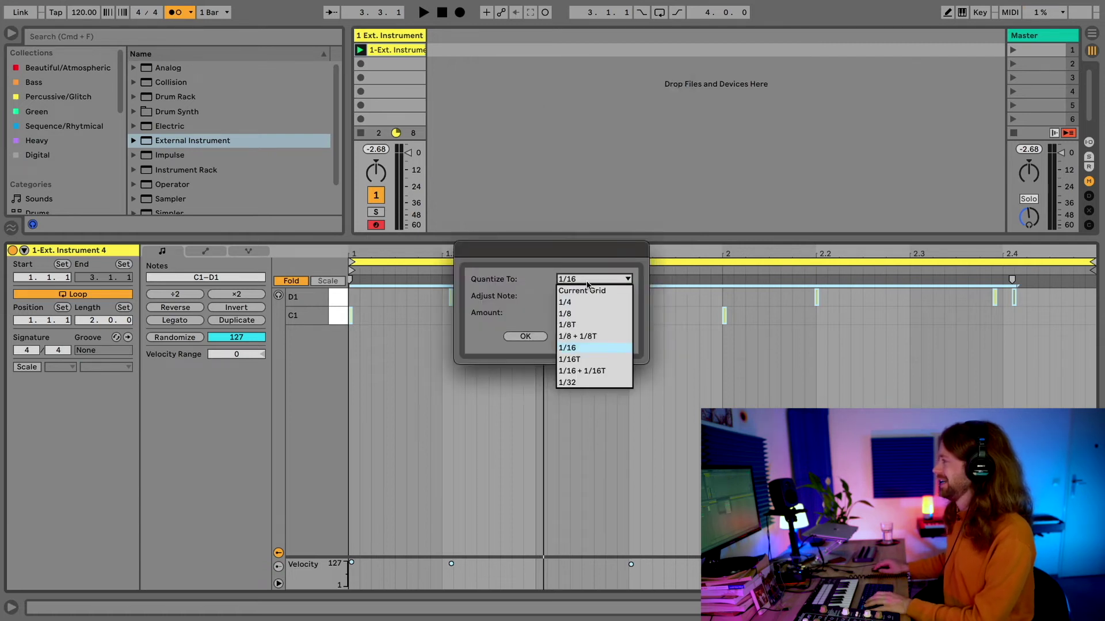
pyautogui.click(565, 302)
pyautogui.moveTo(588, 313); pyautogui.dragTo(588, 302)
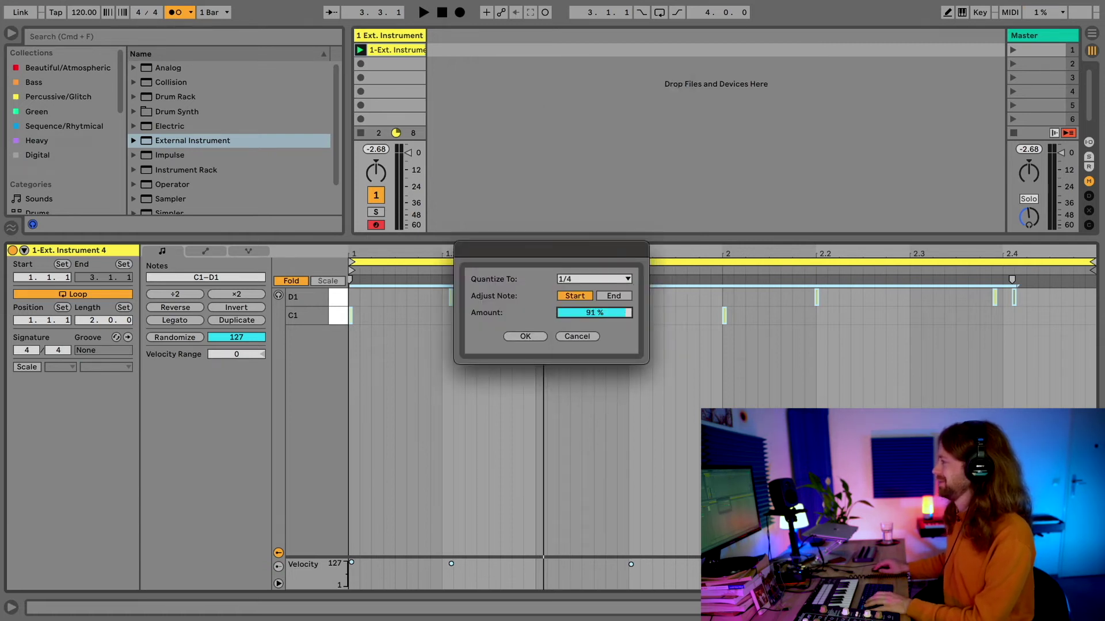
pyautogui.click(526, 337)
# Play back the quantized External Instrument clip and check the timing of its D1 note at beat 2.2
pyautogui.click(461, 295)
pyautogui.press('space')
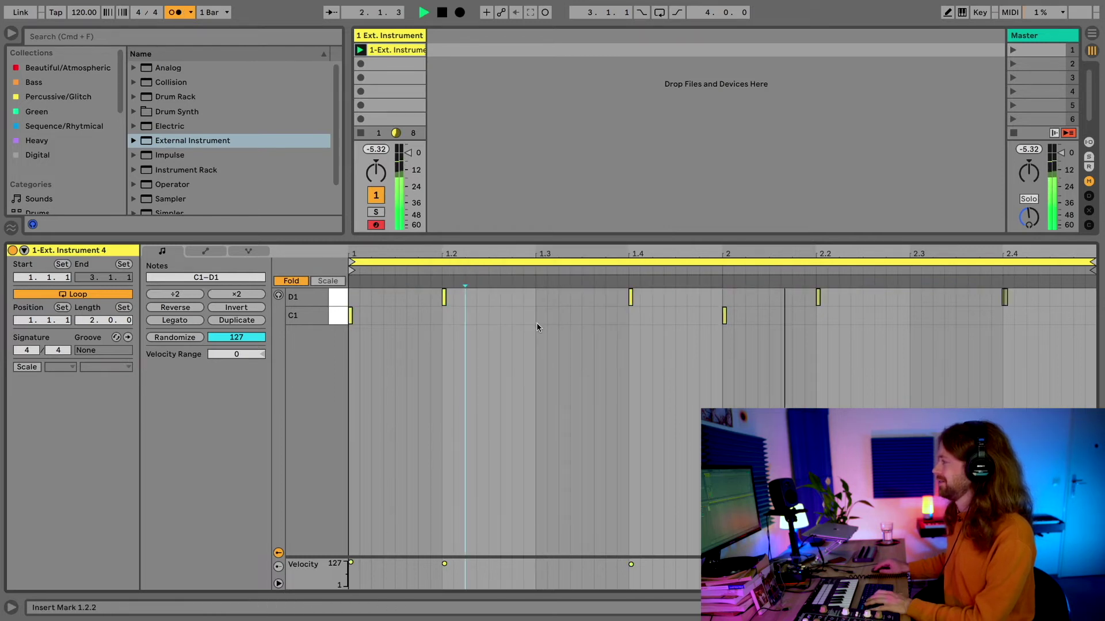
pyautogui.click(817, 296)
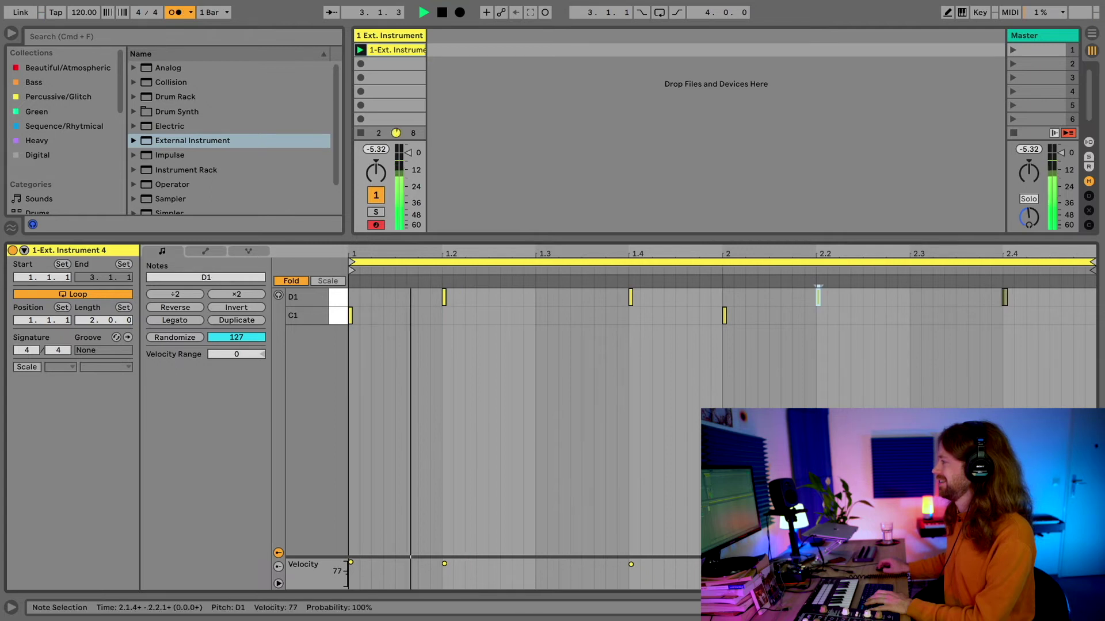
pyautogui.press('space')
# Arm the Audio track that receives Ext. In 3/4 for recording and set its monitoring to Auto
pyautogui.moveTo(473, 237); pyautogui.dragTo(472, 340)
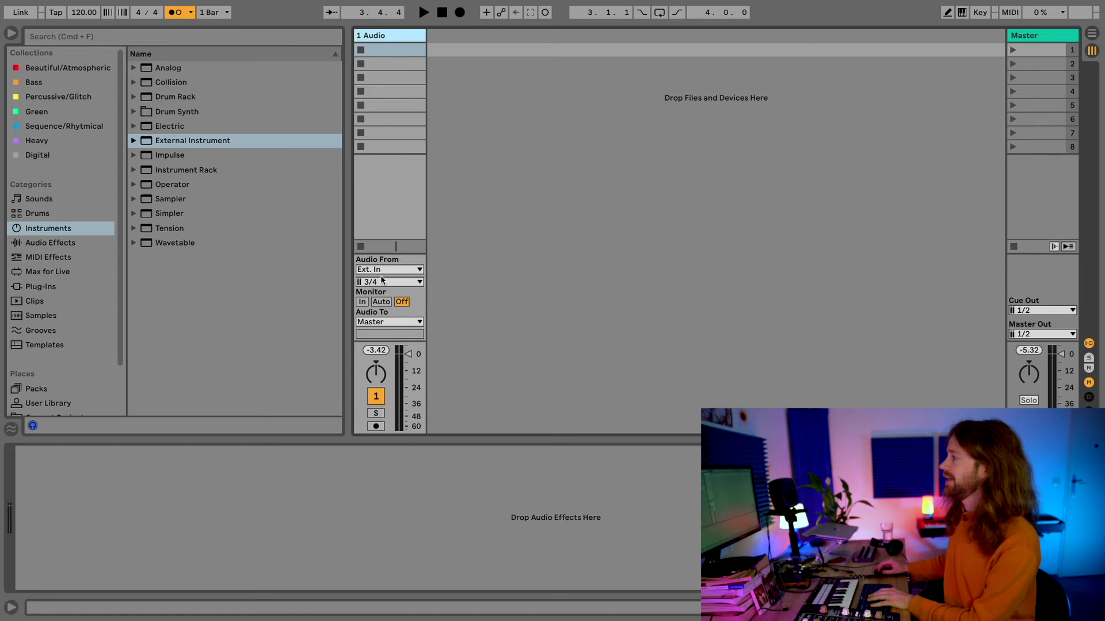
pyautogui.click(375, 427)
pyautogui.click(381, 302)
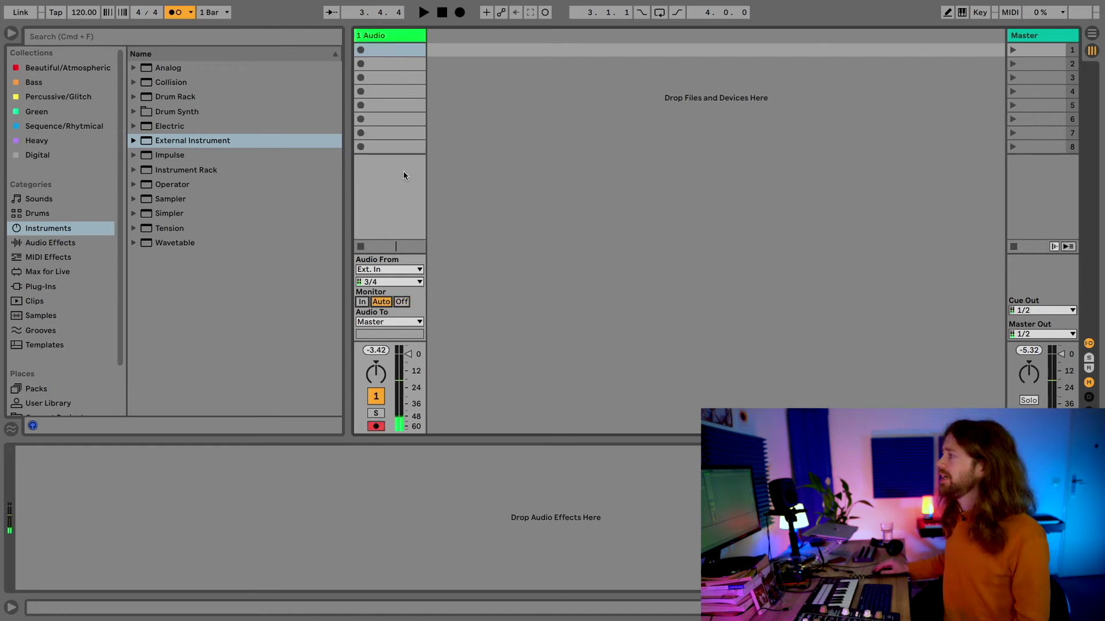
# Insert a MIDI track next to the Audio track and delete the empty Instrument Rack from it
pyautogui.rightClick(437, 58)
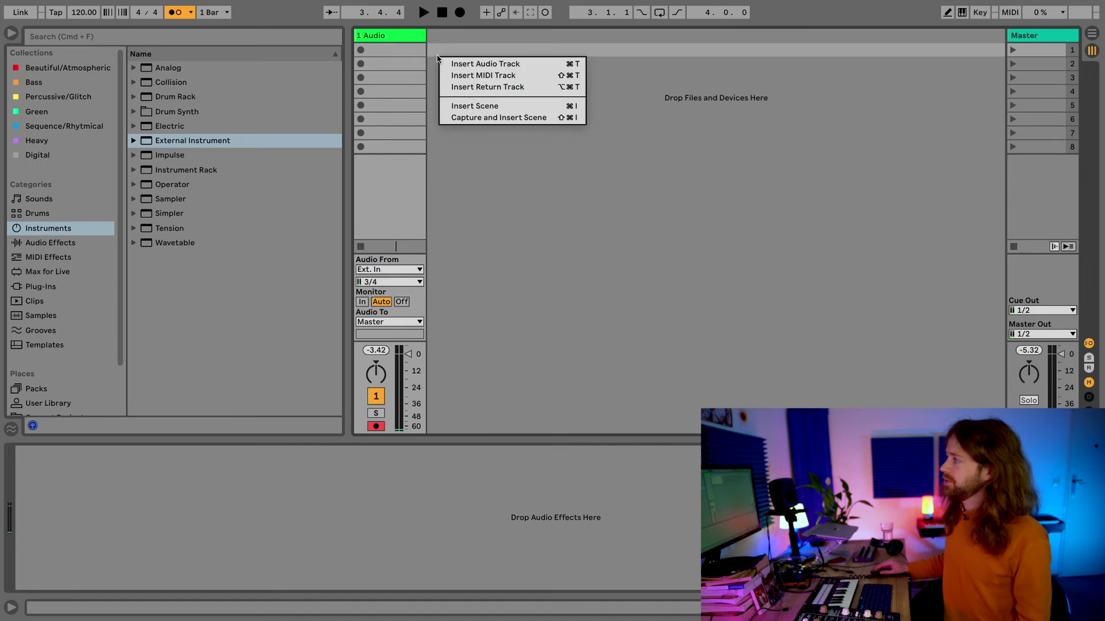
pyautogui.click(474, 75)
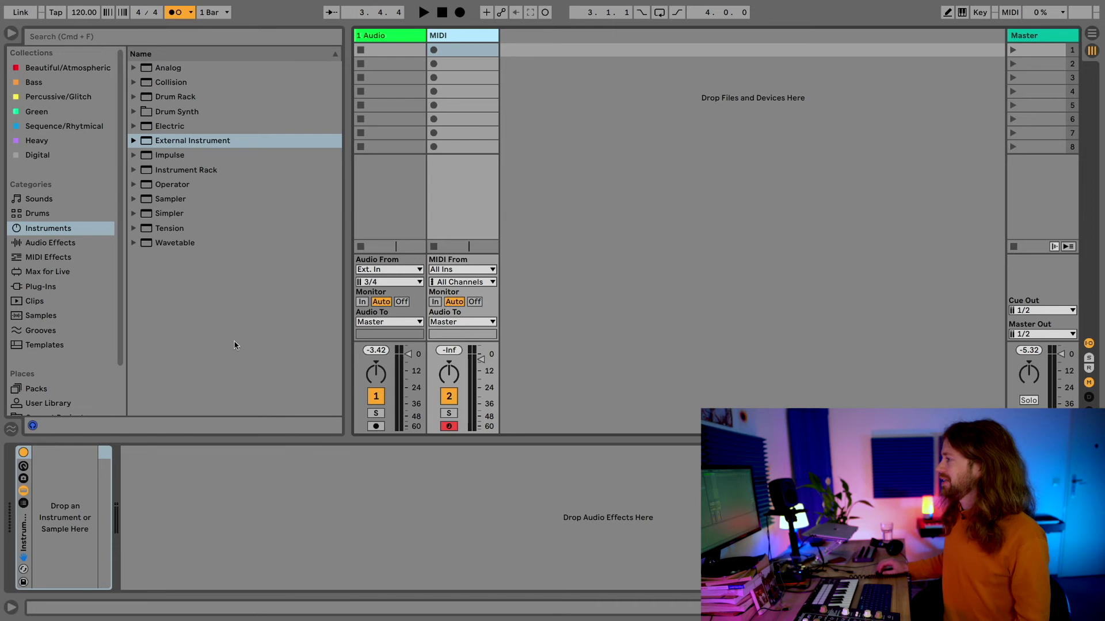
pyautogui.click(19, 534)
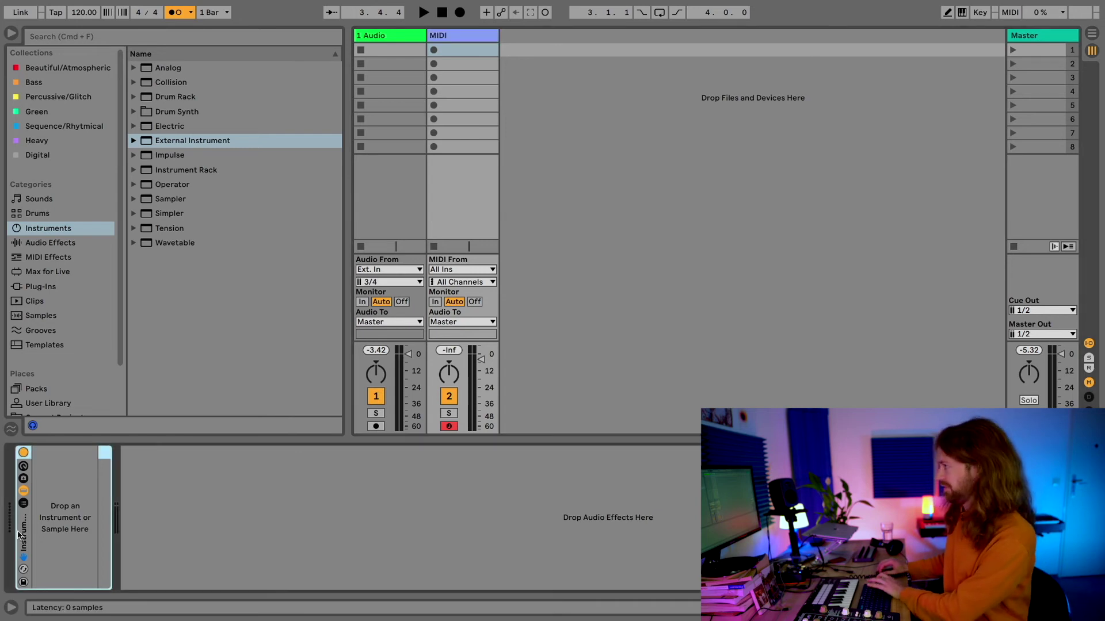
pyautogui.press('Delete')
pyautogui.click(453, 52)
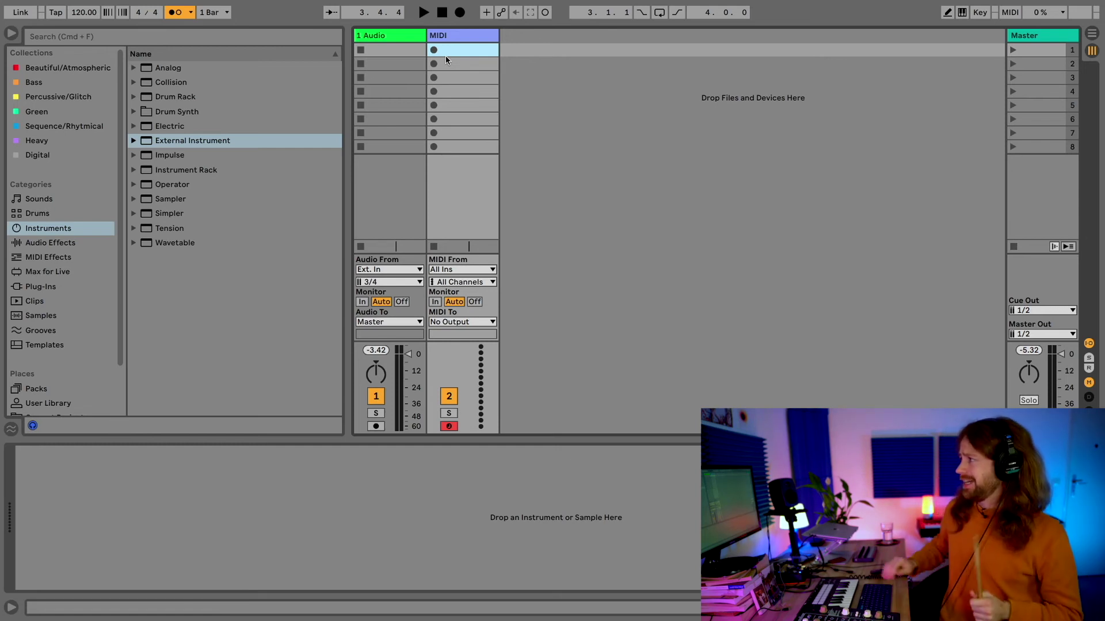
# Arm the Audio and MIDI tracks together and record a two-bar clip in the first slot of each
pyautogui.click(375, 426)
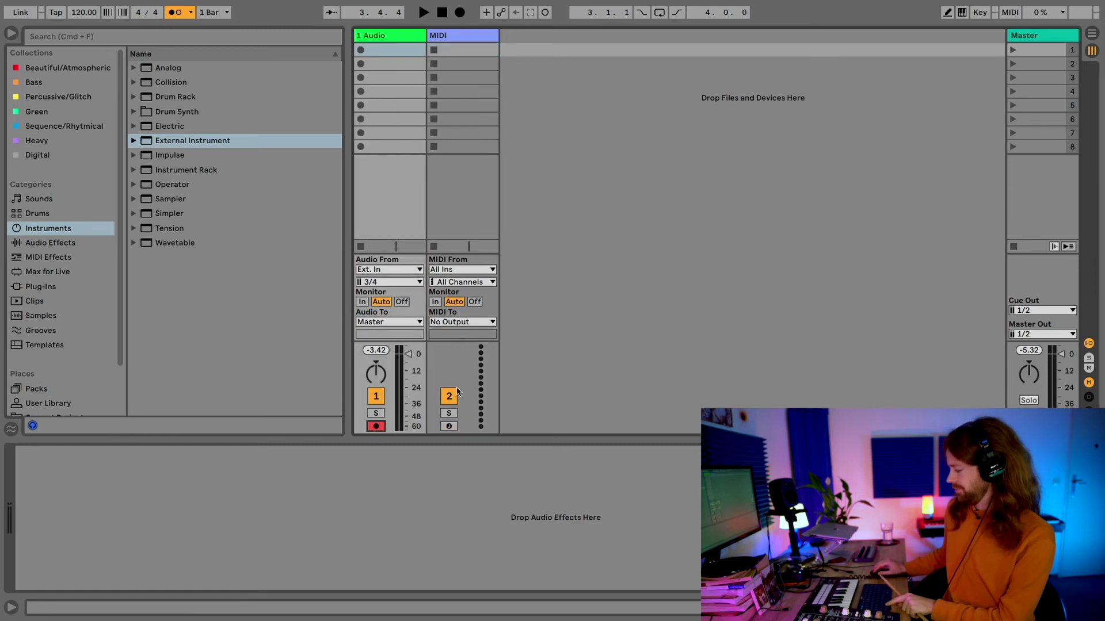
pyautogui.click(448, 427)
pyautogui.click(384, 38)
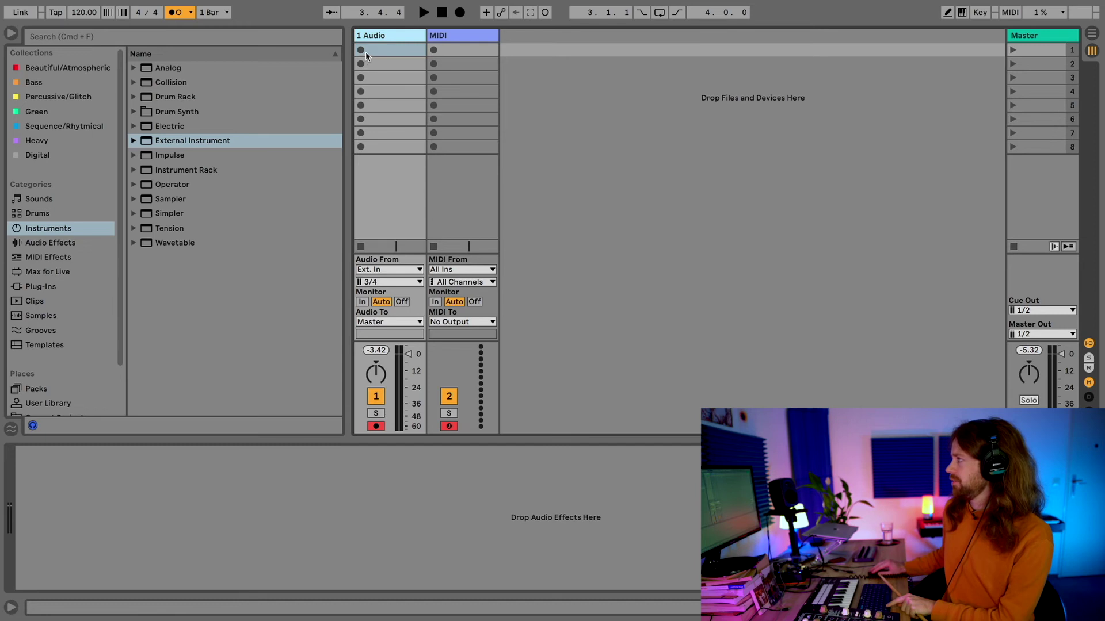
pyautogui.click(362, 50)
pyautogui.click(434, 49)
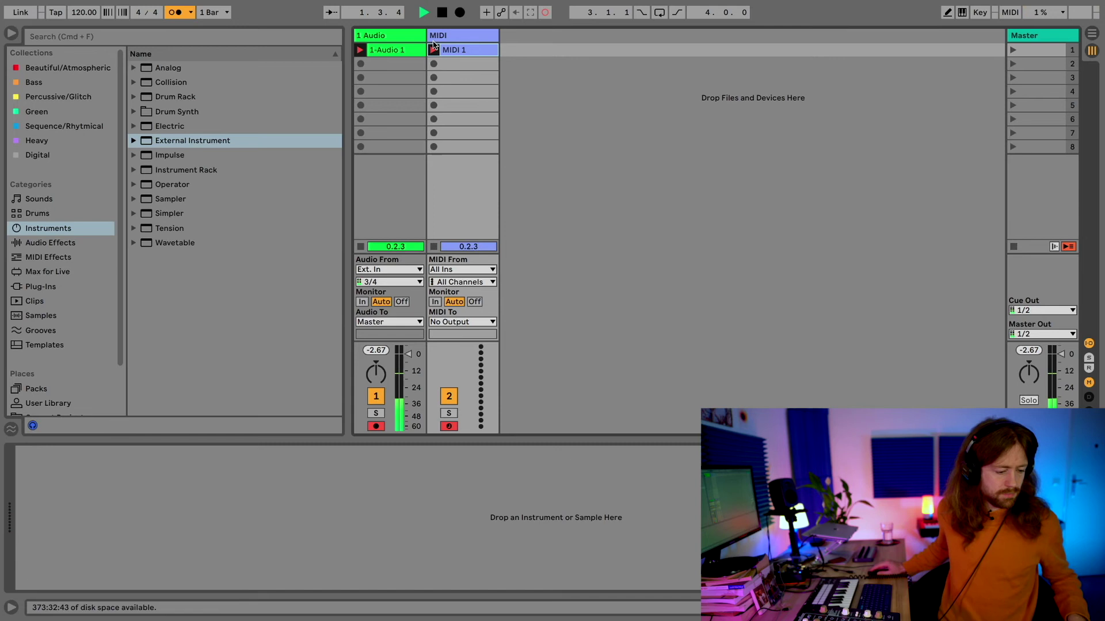
pyautogui.press('space')
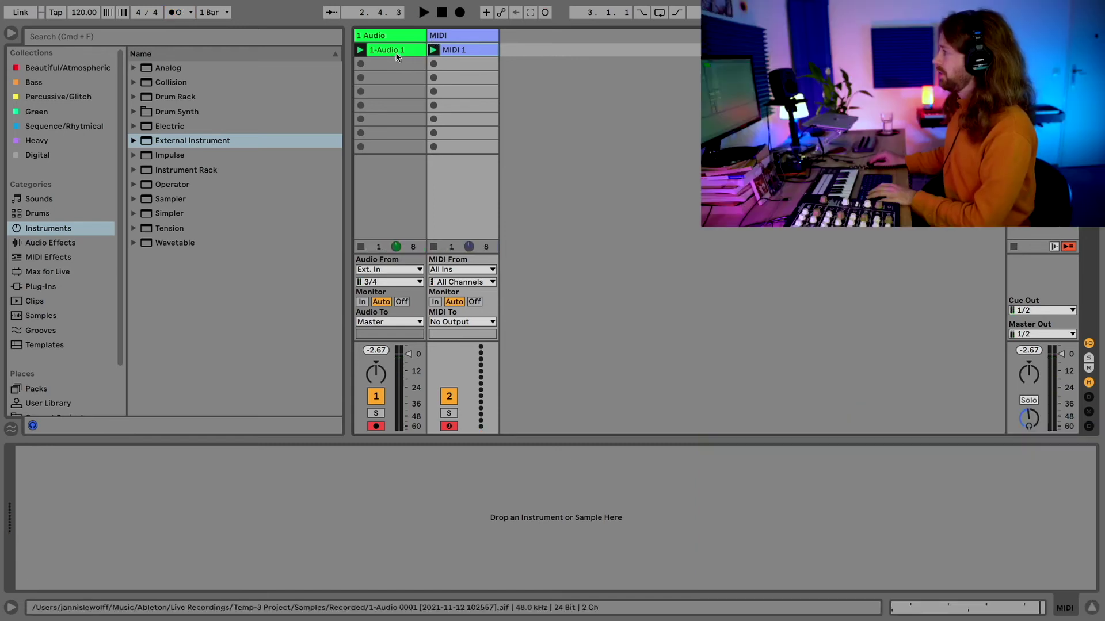
# Play back the recorded audio and MIDI clips, and open the MIDI clip to examine its notes
pyautogui.press('space')
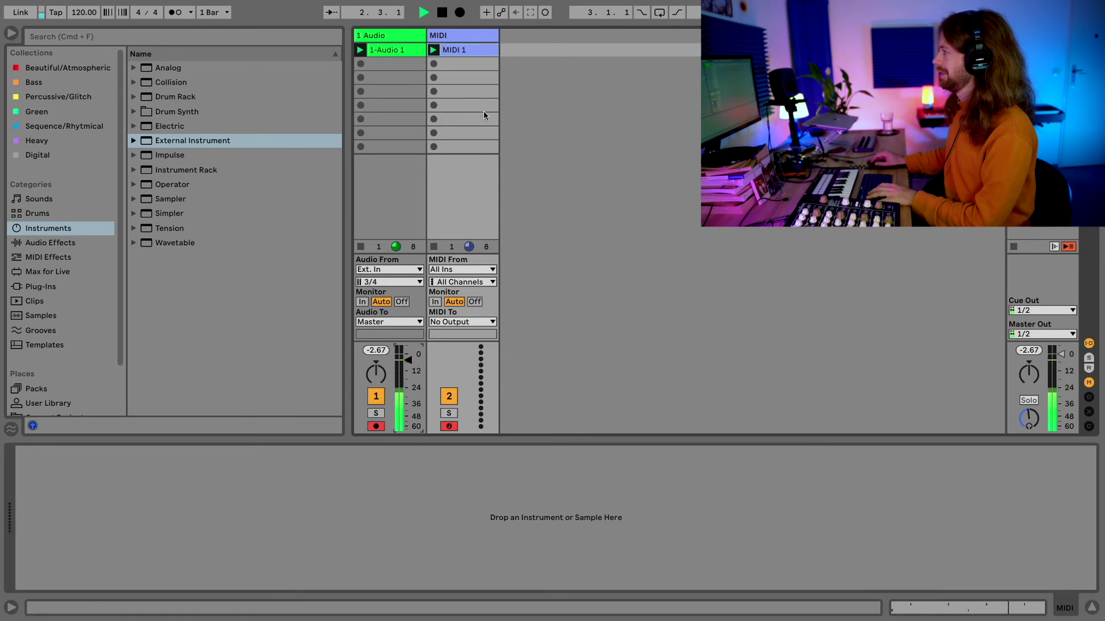
pyautogui.press('space')
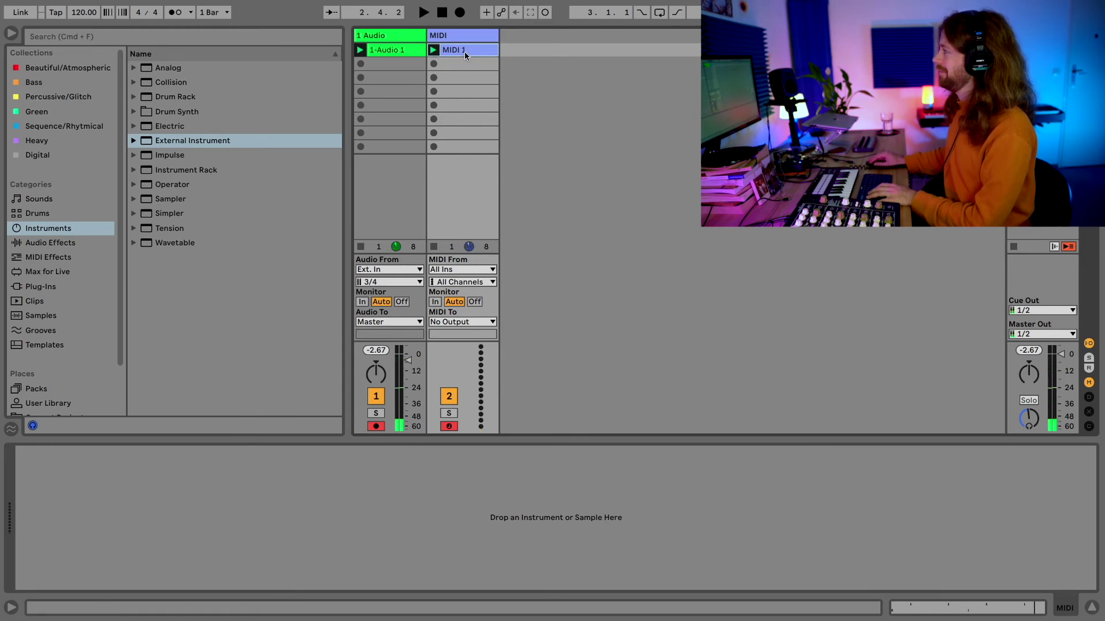
pyautogui.doubleClick(464, 51)
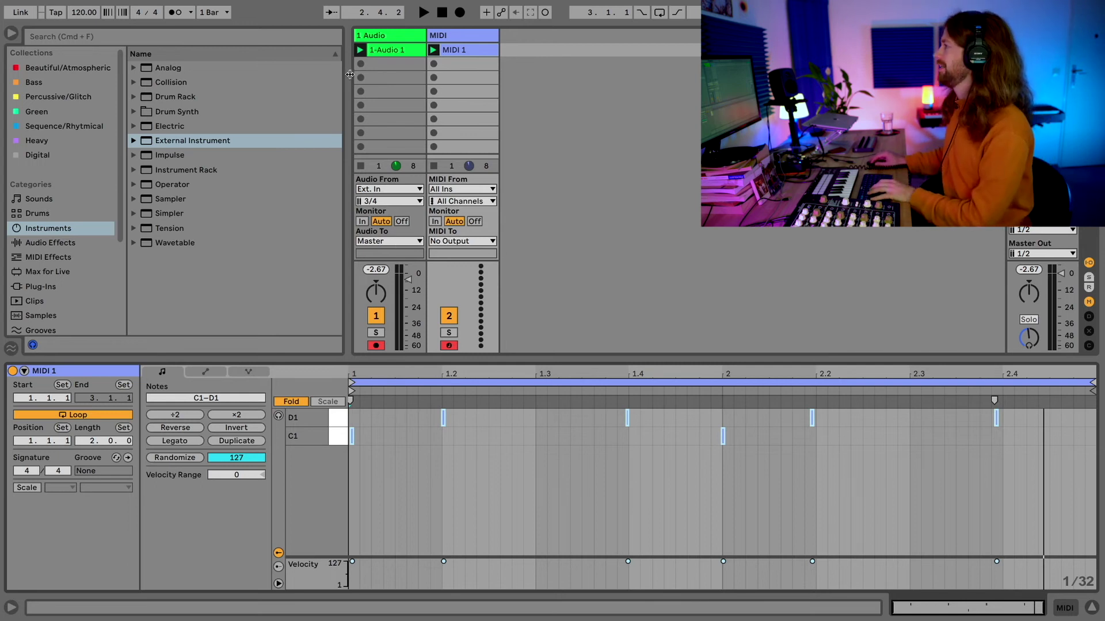
# Stop the clips on both tracks and record a new three-bar clip in the Audio track's third slot
pyautogui.click(403, 68)
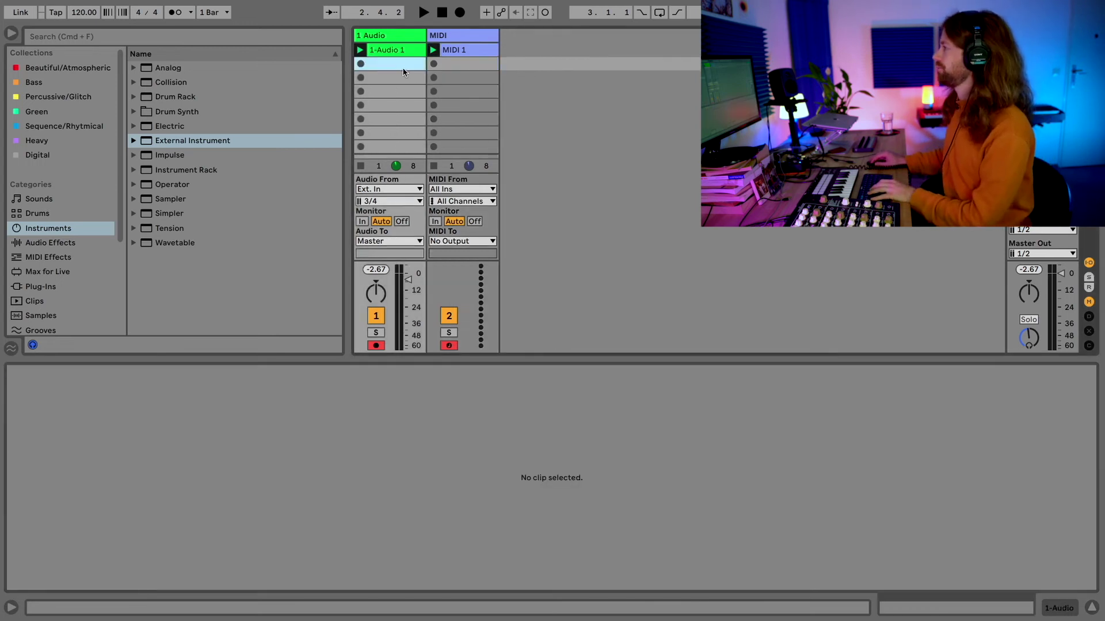
pyautogui.click(361, 166)
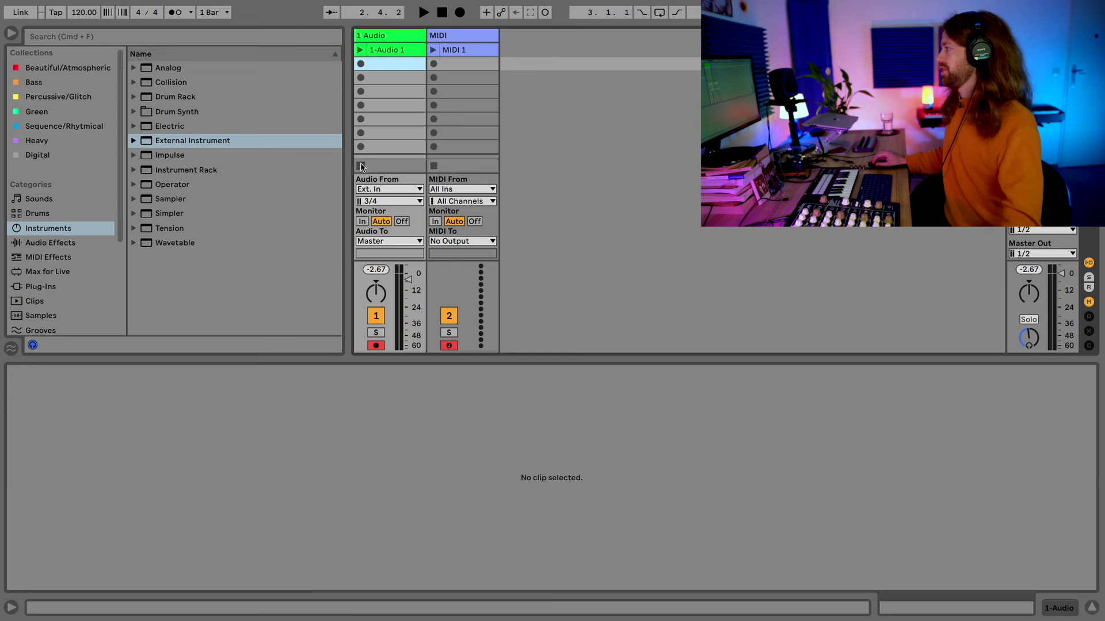
pyautogui.click(361, 78)
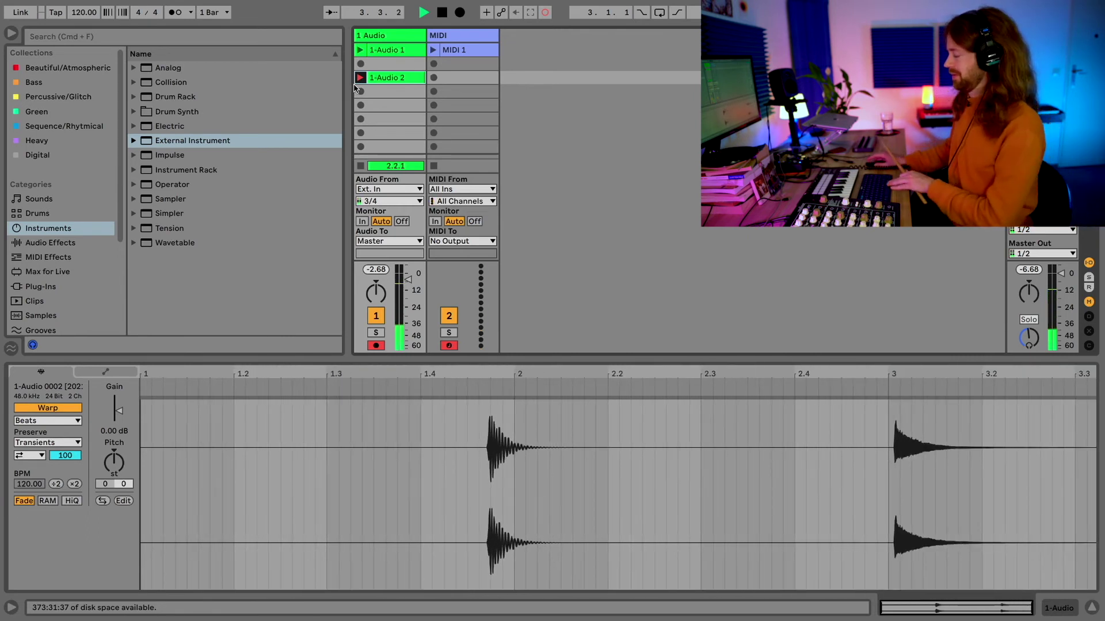
pyautogui.press('space')
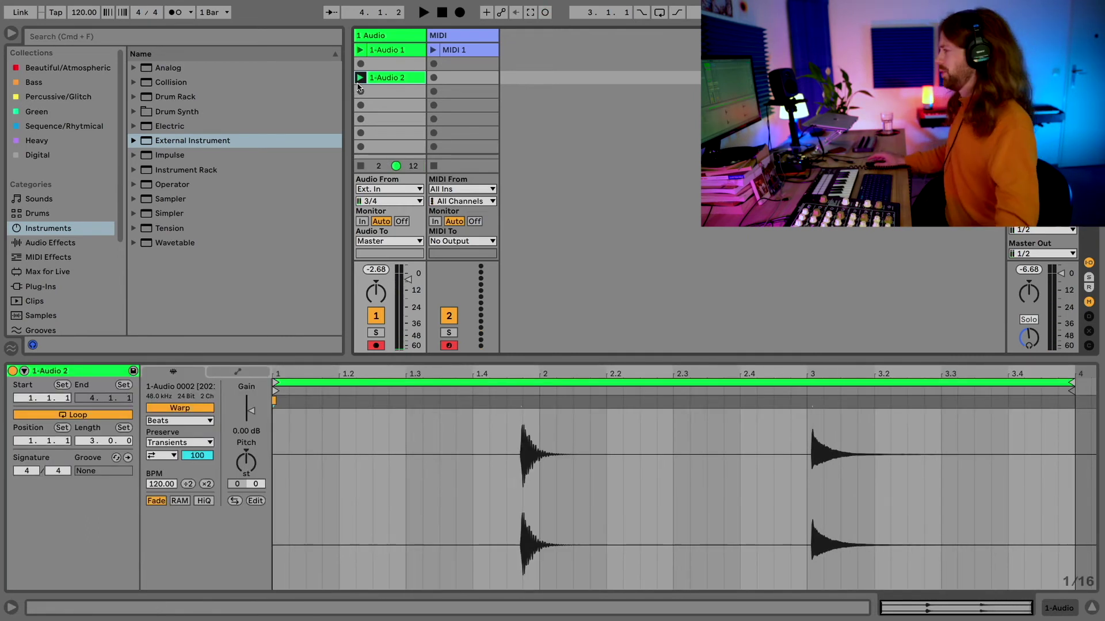
# Set the new audio clip's loop start to 1.4.2, just before the first hit, and duplicate the clip into the slot below
pyautogui.moveTo(275, 383); pyautogui.dragTo(490, 397)
pyautogui.click(378, 75)
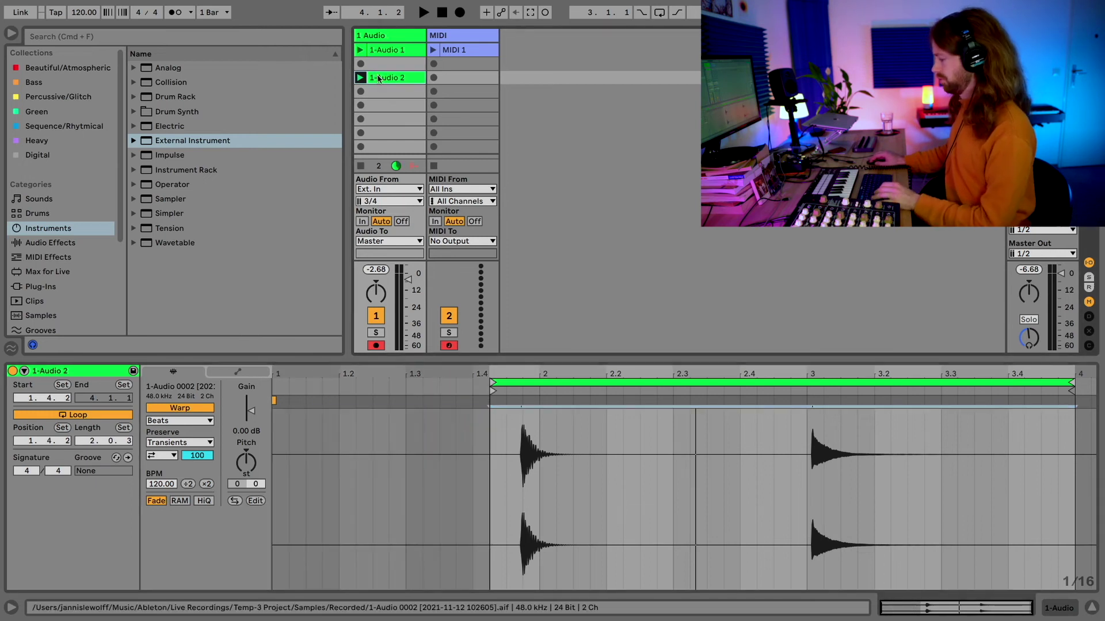
pyautogui.press('super+d')
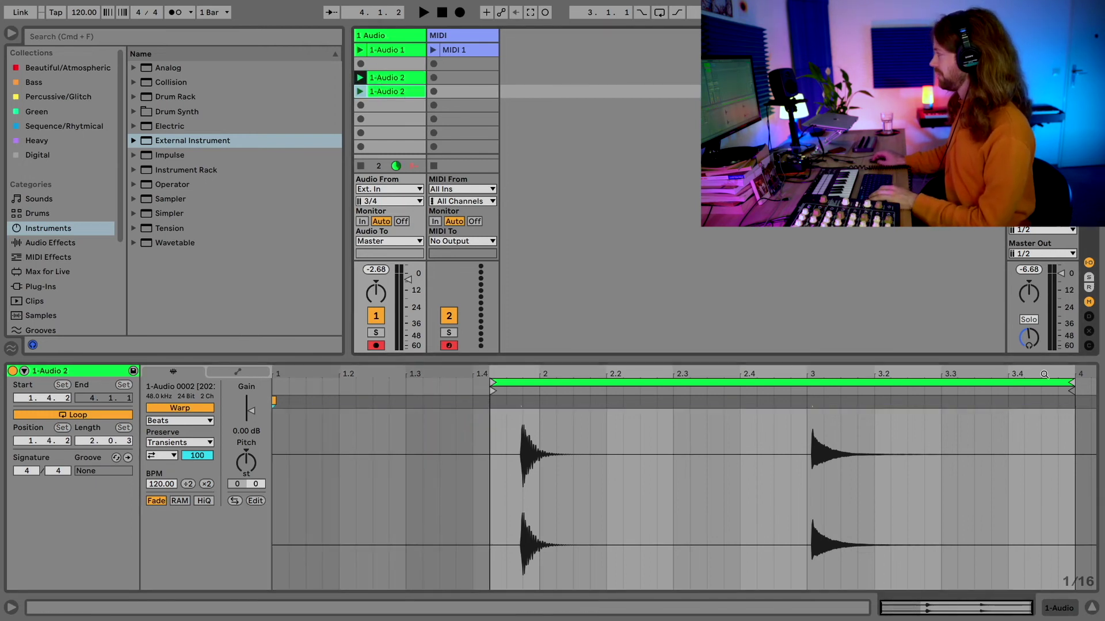
# Shorten the duplicated clip's loop to 0.0.3 and move it onto the second drum hit just after bar 3
pyautogui.moveTo(1072, 382); pyautogui.dragTo(570, 383)
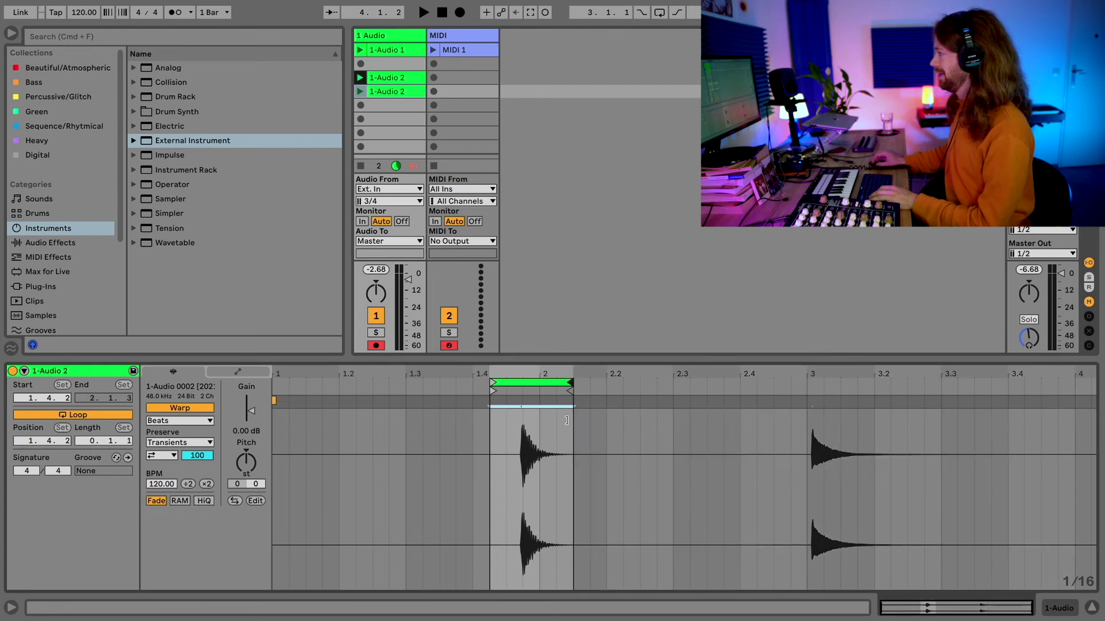
pyautogui.moveTo(492, 381); pyautogui.dragTo(524, 382)
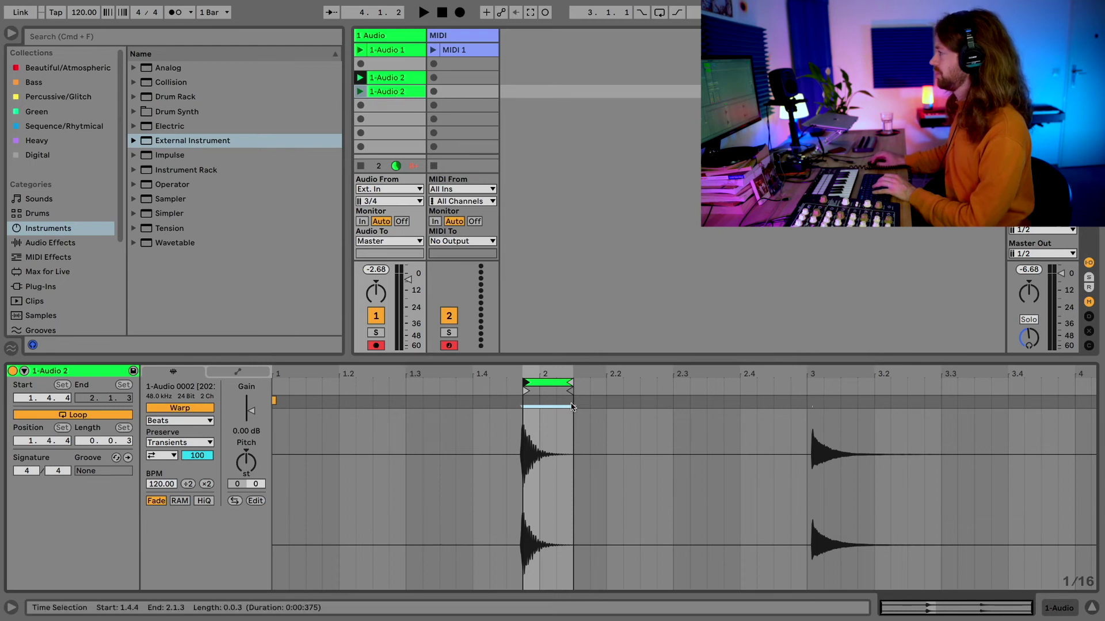
pyautogui.moveTo(573, 406); pyautogui.dragTo(862, 405)
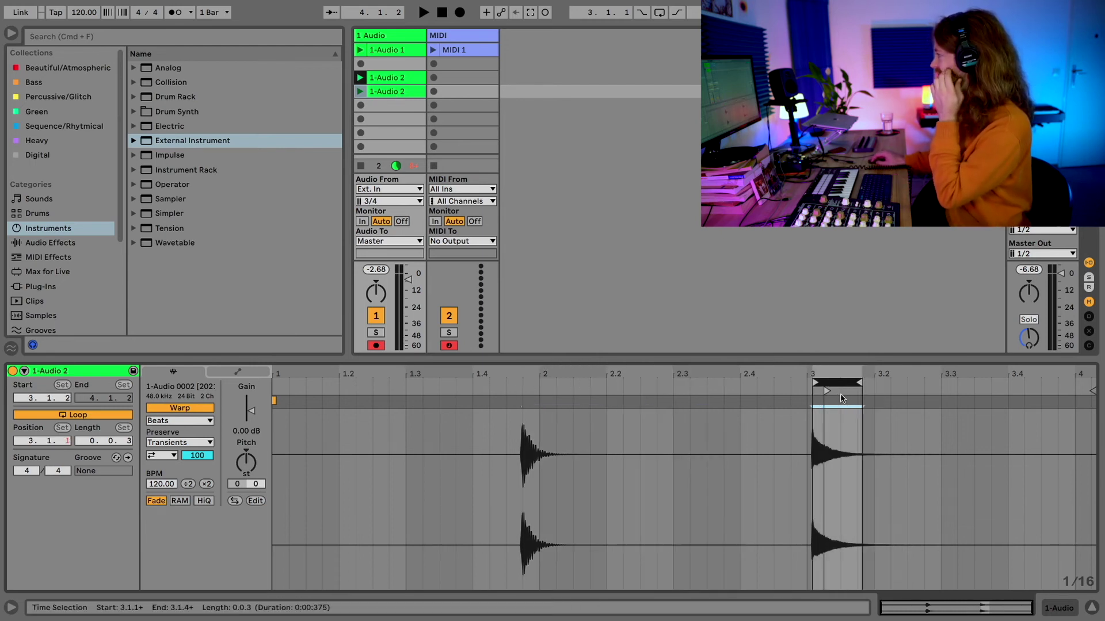
# Inspect the loop start at the second hit, and play the original and duplicated audio clips to compare them
pyautogui.scroll(5, 697, 379)
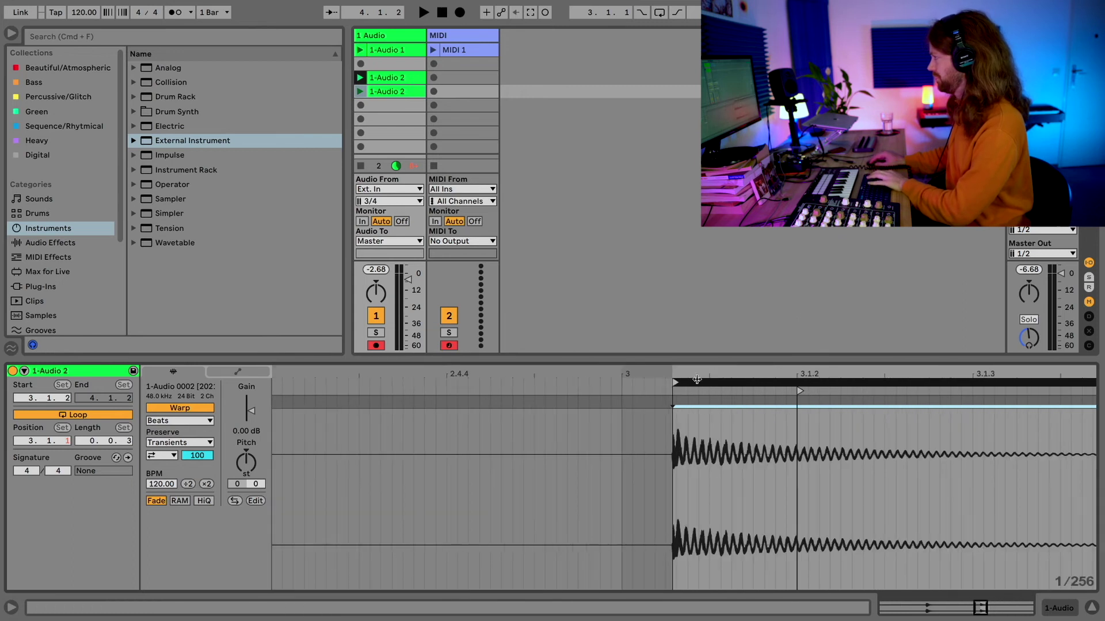
pyautogui.press('space')
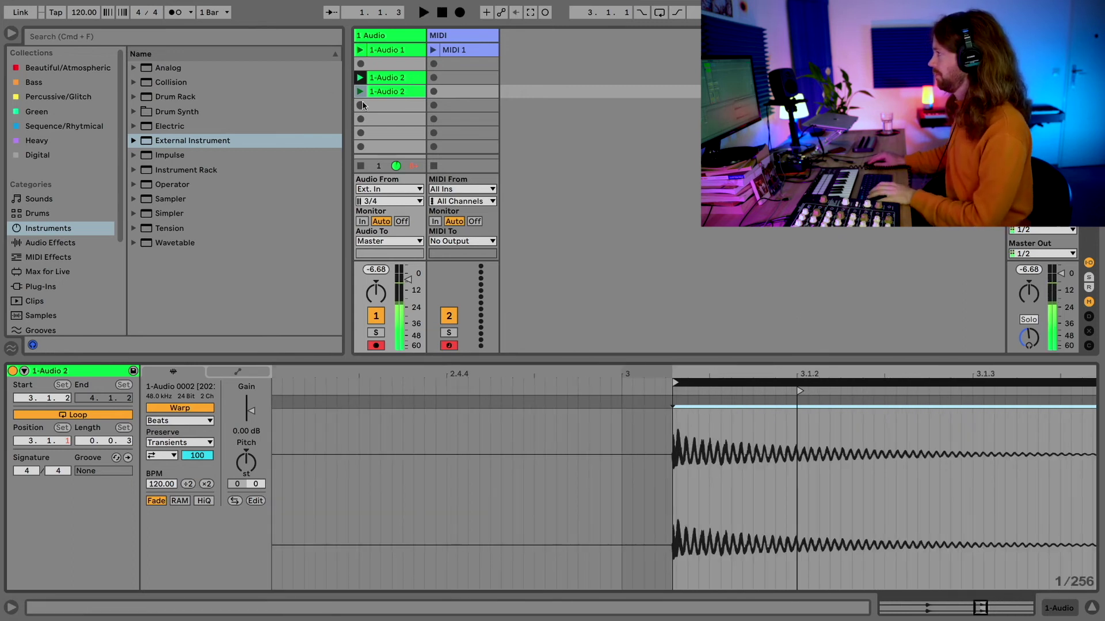
pyautogui.click(361, 93)
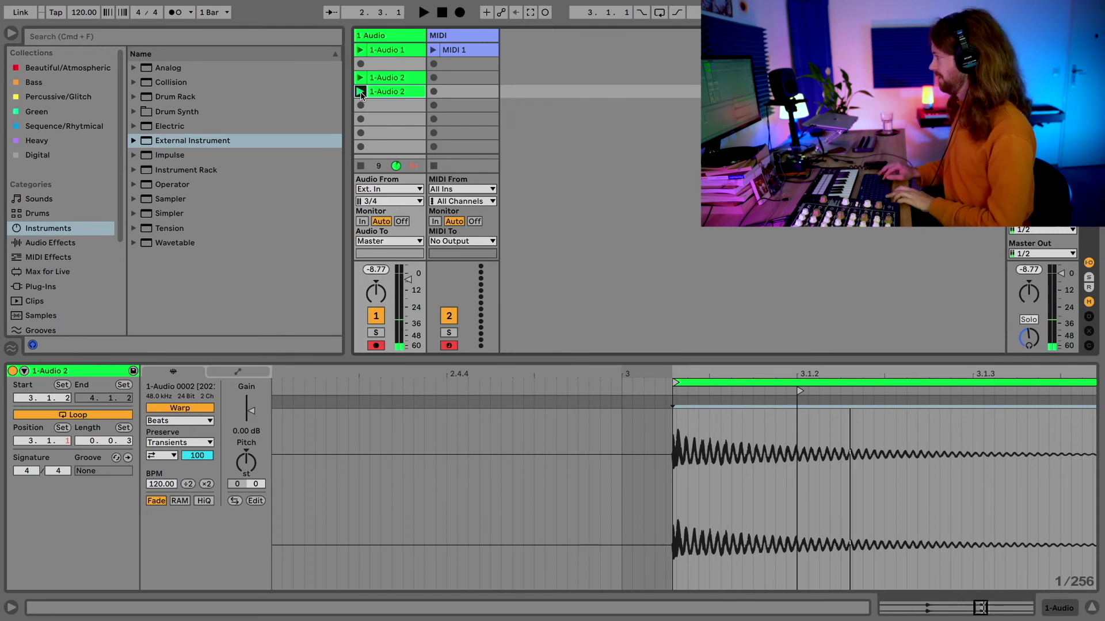
# Extend the duplicated clip's loop length to 0.1.3 to cover the second hit's full decay, and crop the sample to that range
pyautogui.doubleClick(935, 477)
pyautogui.press('-')
pyautogui.moveTo(901, 381); pyautogui.dragTo(1021, 382)
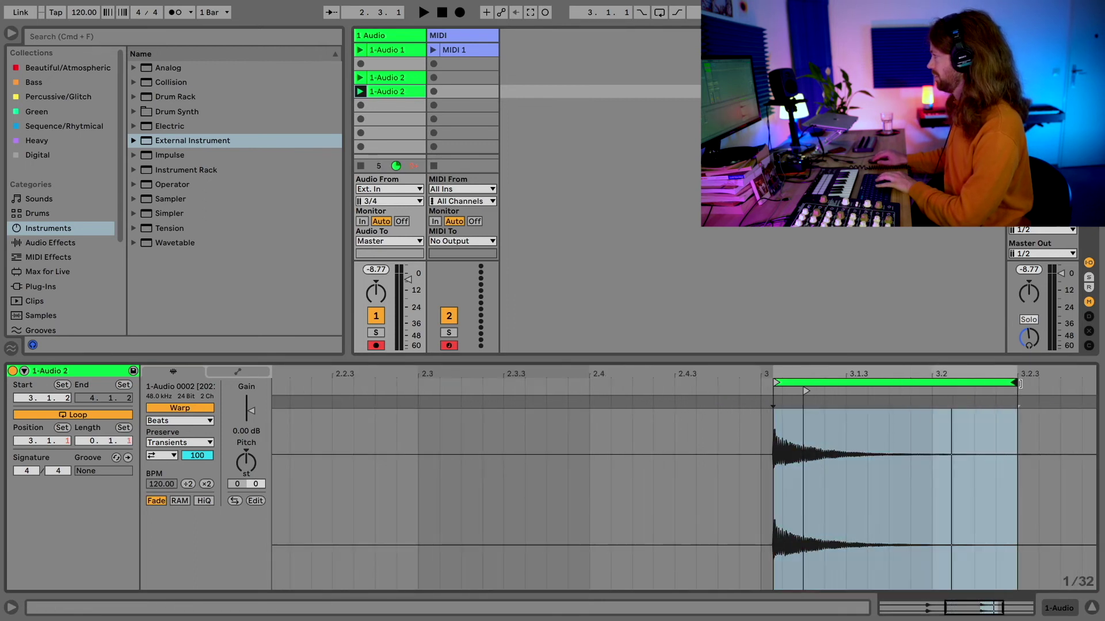
pyautogui.press('-')
pyautogui.moveTo(903, 384); pyautogui.dragTo(934, 384)
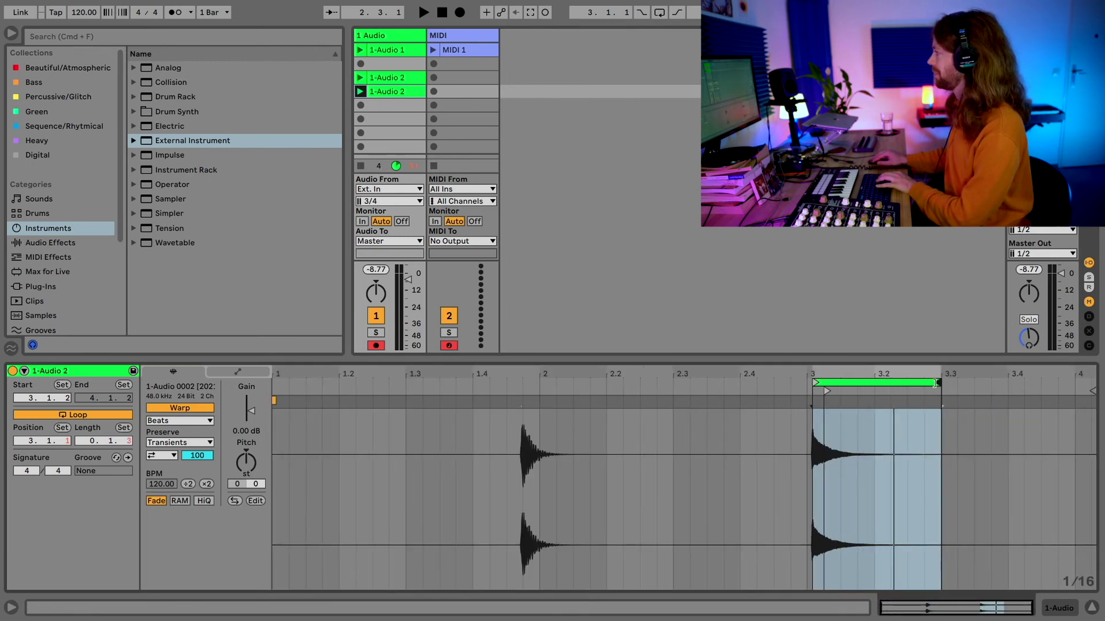
pyautogui.rightClick(933, 384)
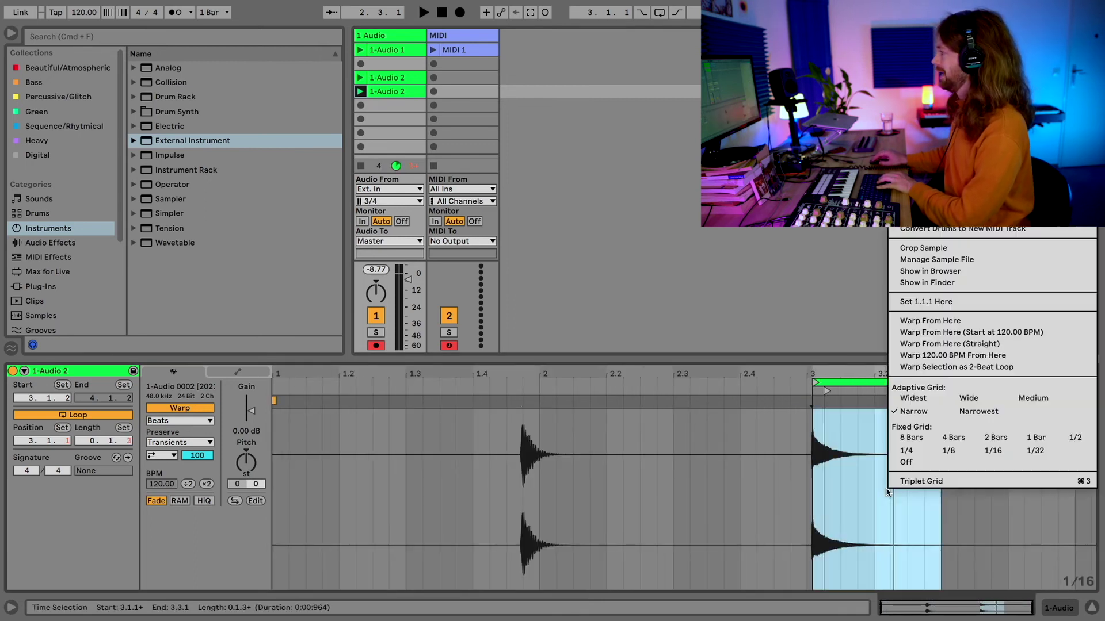
pyautogui.click(947, 247)
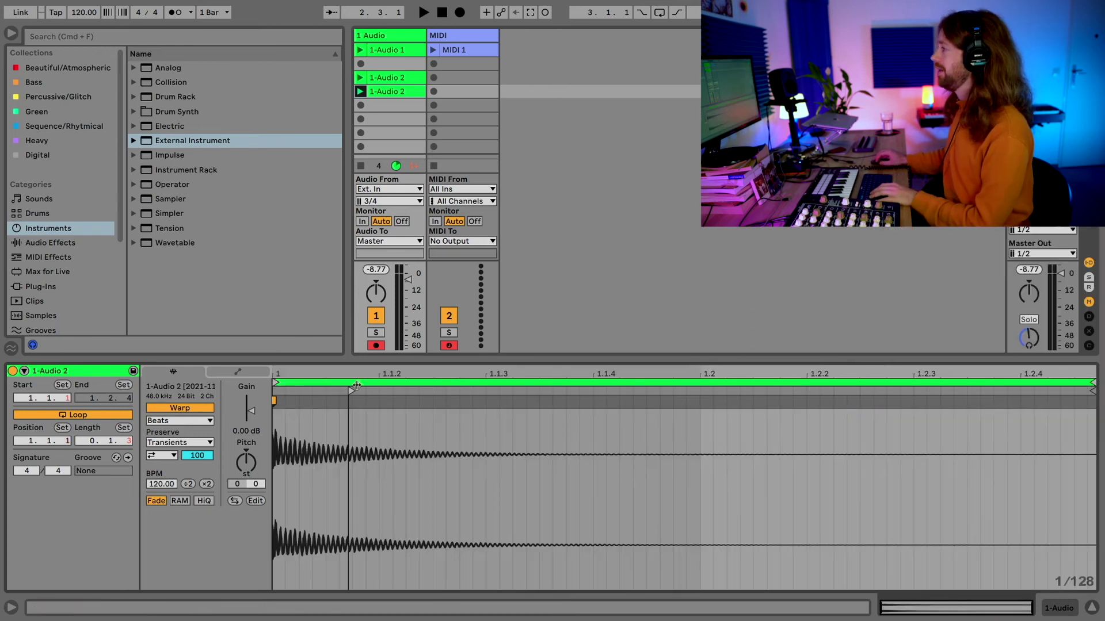
# Load a Drum Rack on the MIDI track and briefly run the MIDI 1 clip through it
pyautogui.click(456, 33)
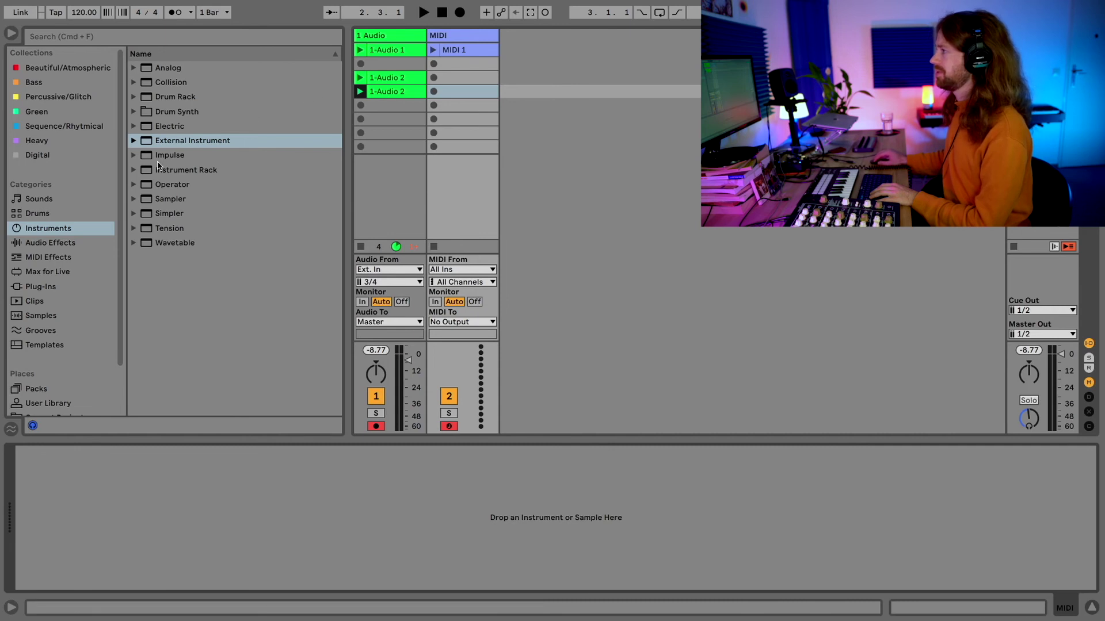
pyautogui.doubleClick(173, 99)
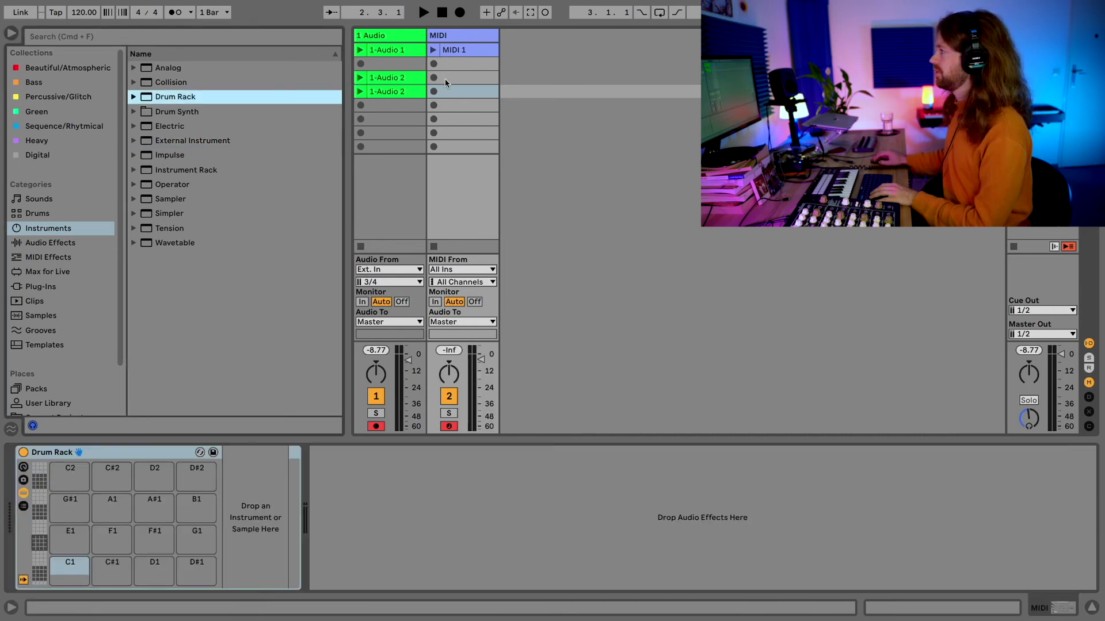
pyautogui.click(433, 50)
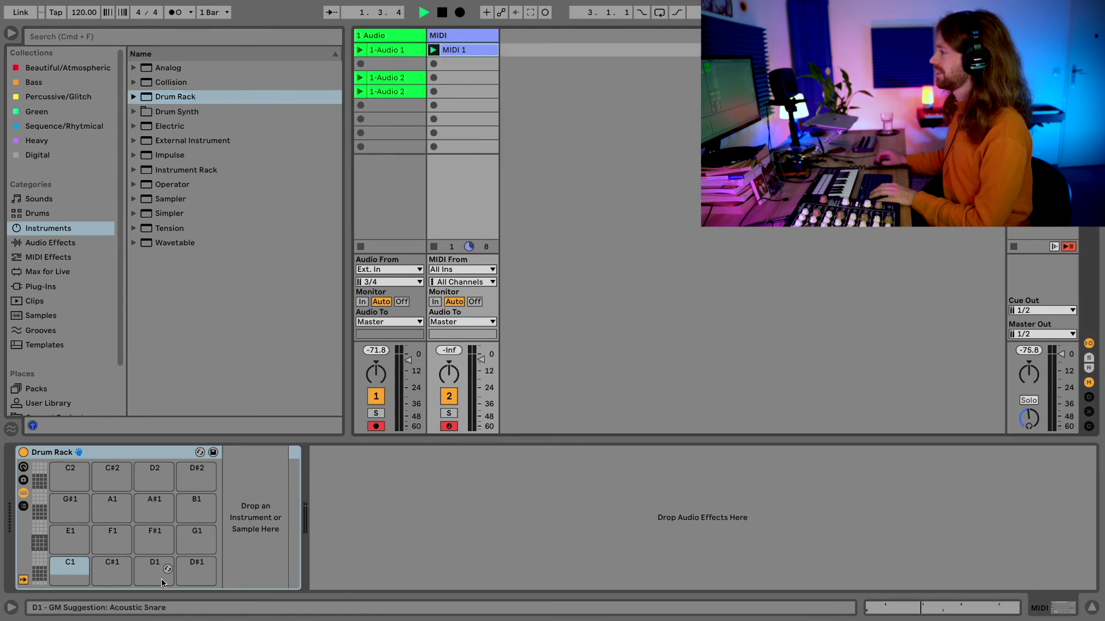
pyautogui.press('space')
# Place the cropped 1-Audio 2 hit on the Drum Rack's D1 pad and audition it with the MIDI clip
pyautogui.click(386, 78)
pyautogui.click(381, 92)
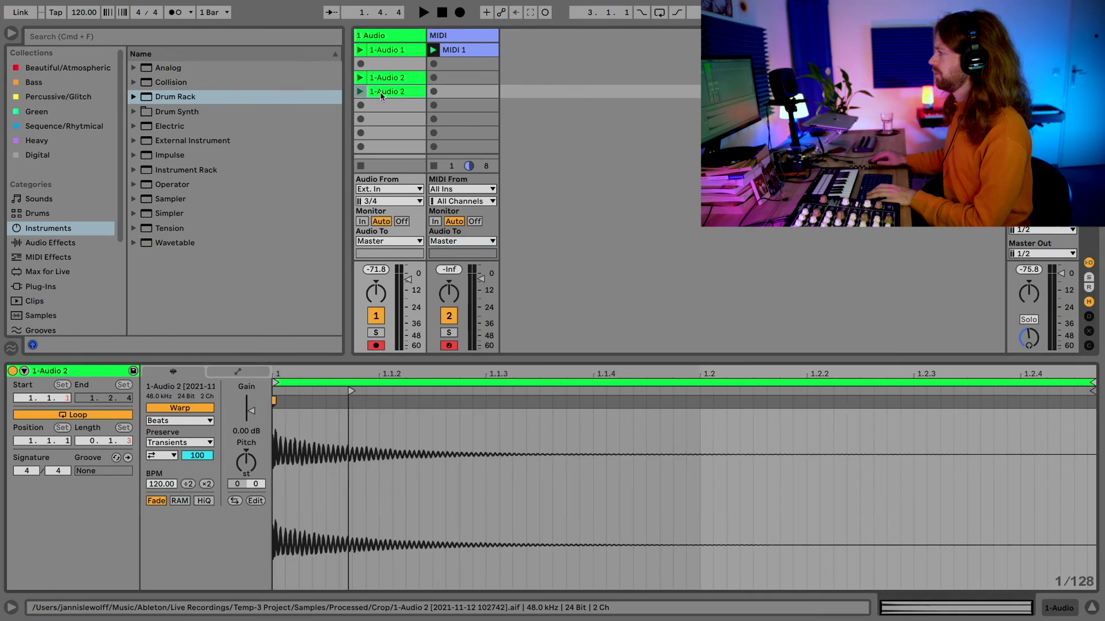
pyautogui.press('Right')
pyautogui.moveTo(375, 90); pyautogui.dragTo(162, 577)
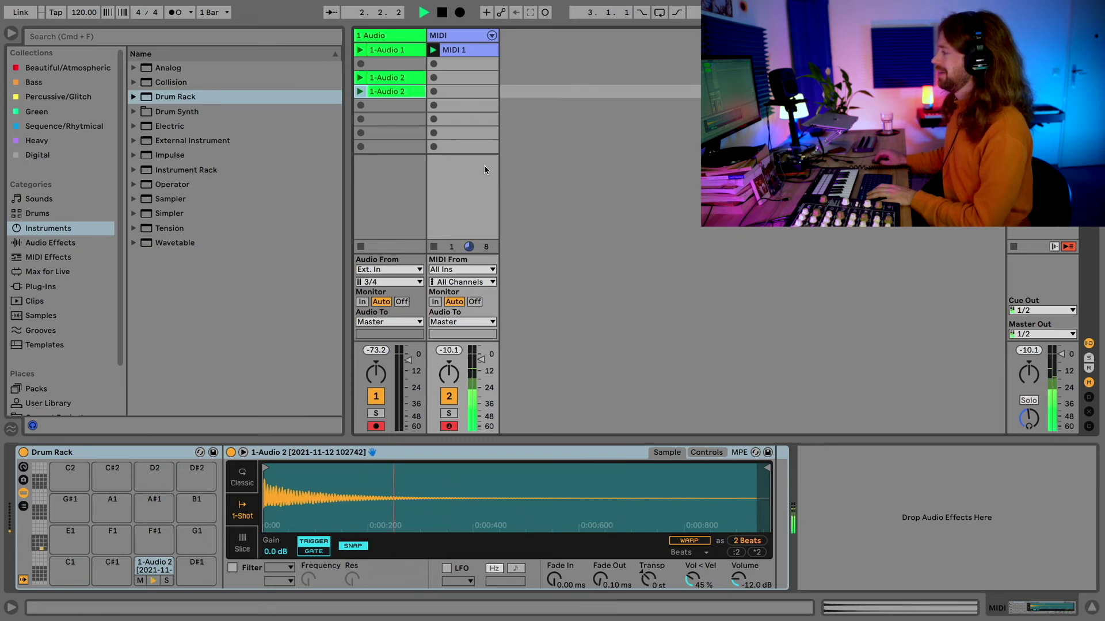
pyautogui.press('space')
# Set the D1 sample's fade-out to 439 ms and audition it, both alone and layered with the 1-Audio 1 clip
pyautogui.moveTo(600, 590); pyautogui.dragTo(600, 560)
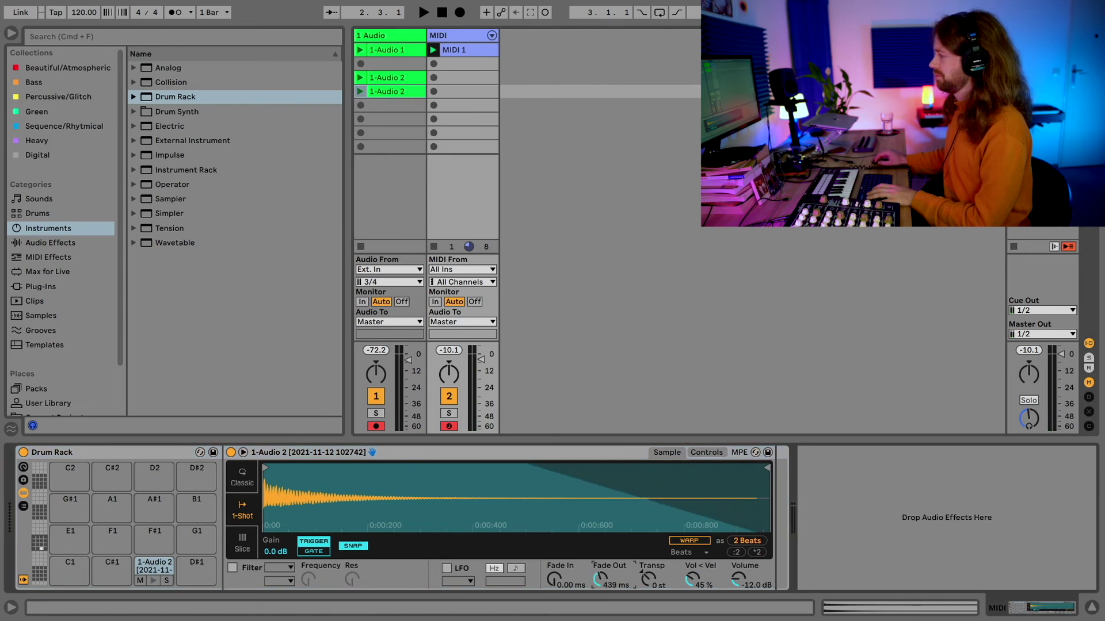
pyautogui.press('space')
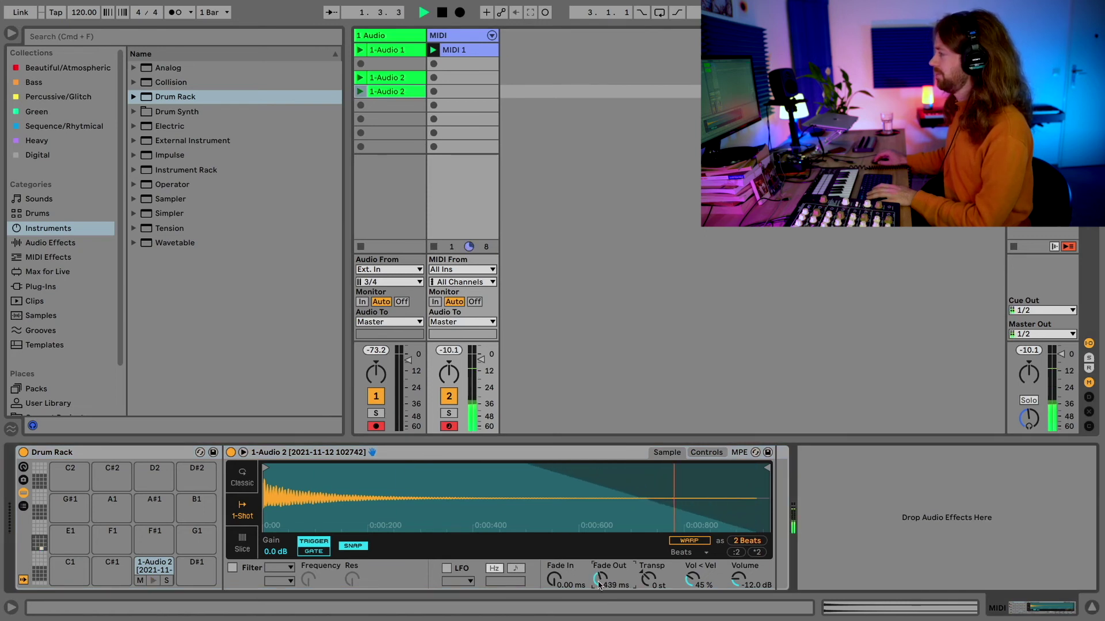
pyautogui.press('space')
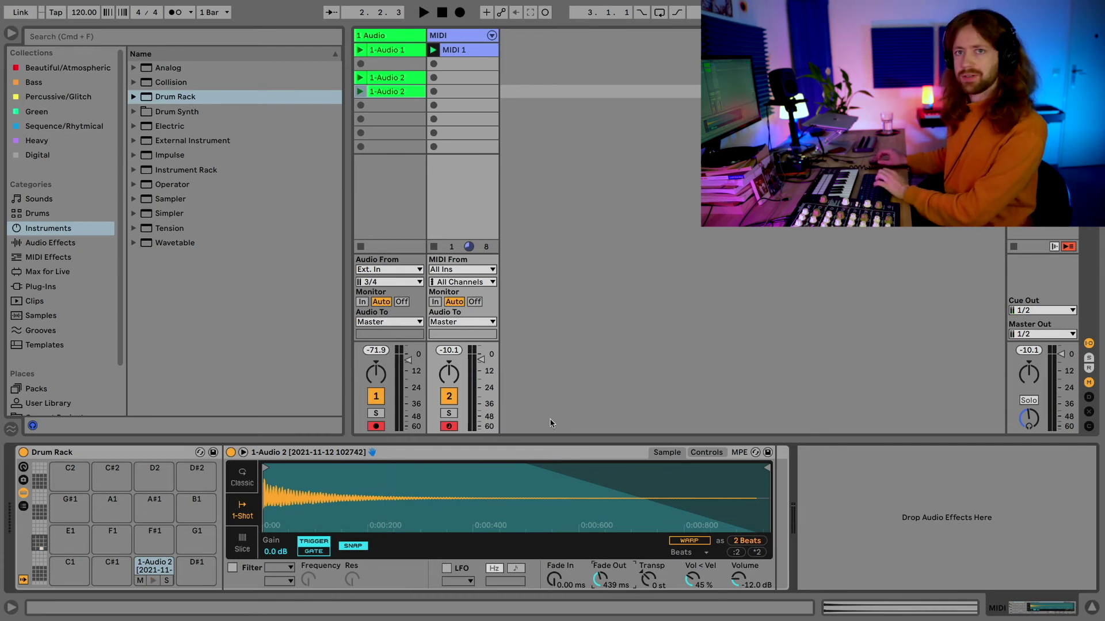
pyautogui.click(360, 50)
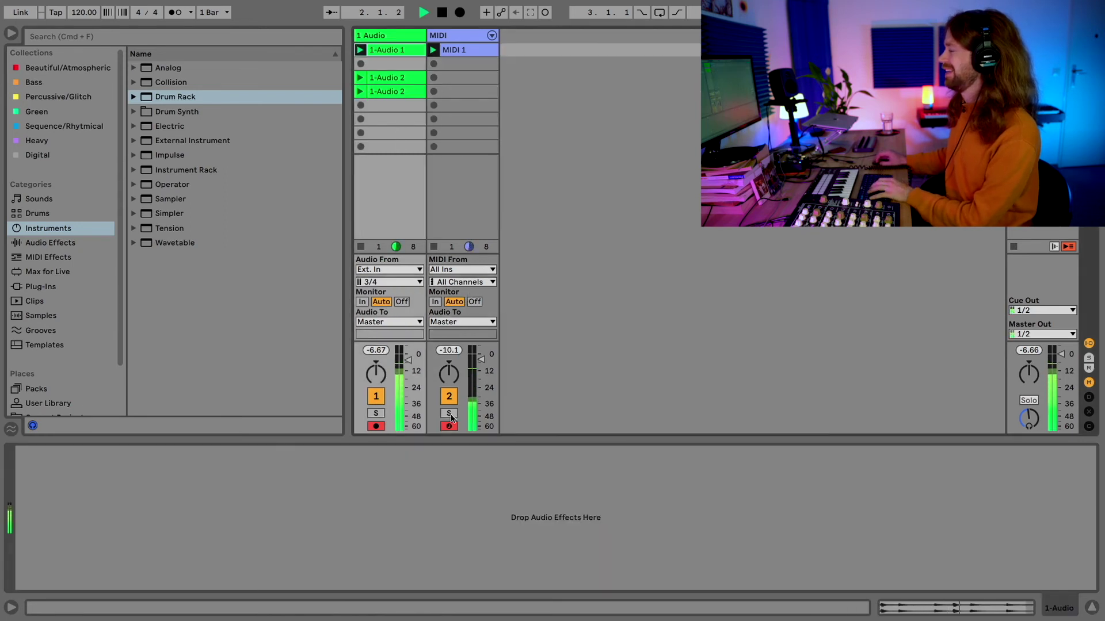
pyautogui.press('space')
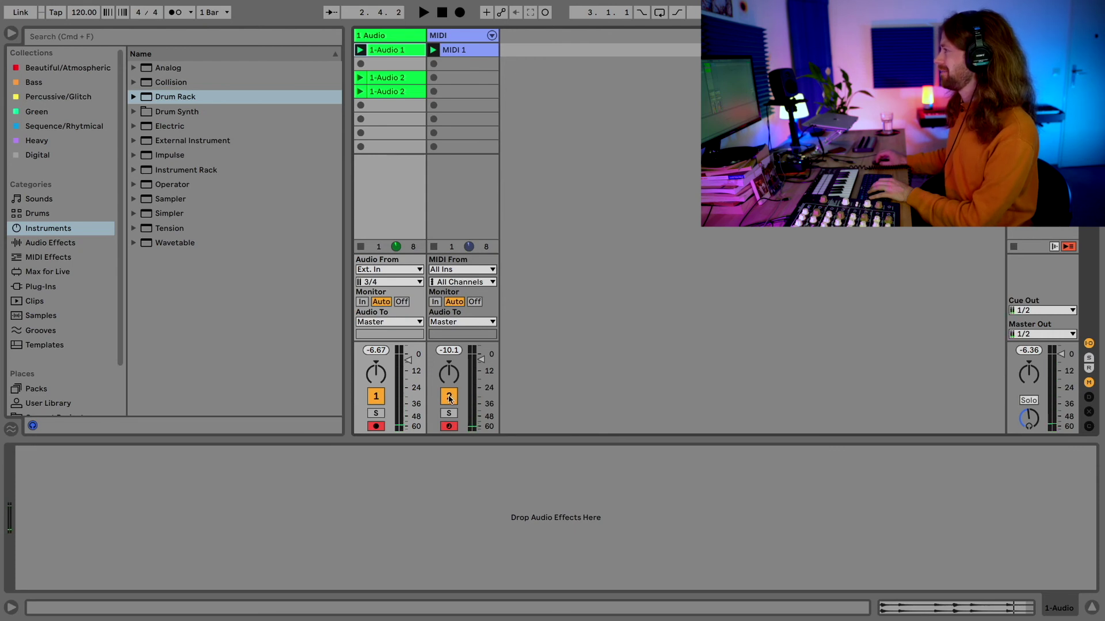
# Add the ValhallaRoom Audio Unit after the Drum Rack on the MIDI track and close its plug-in window
pyautogui.click(467, 50)
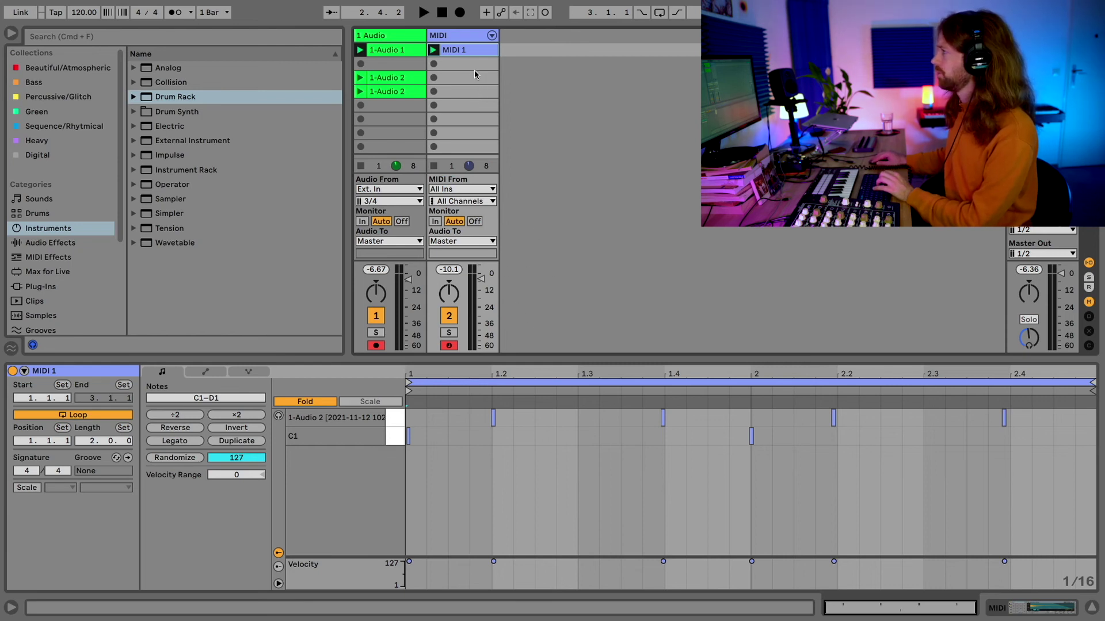
pyautogui.hotkey('shift', 'Tab')
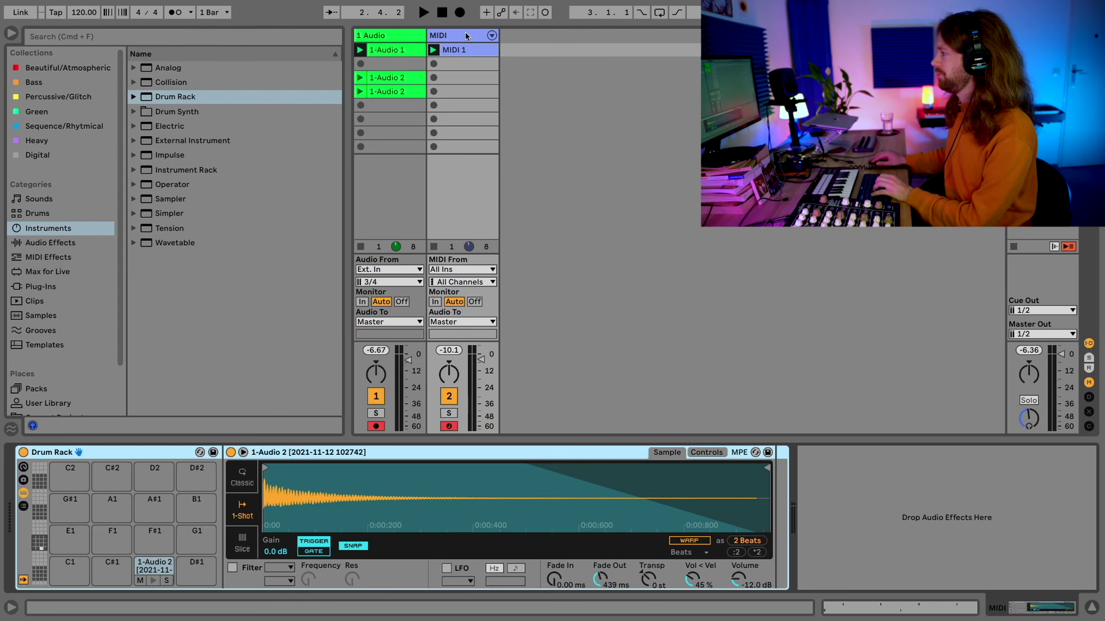
pyautogui.click(55, 291)
pyautogui.click(139, 69)
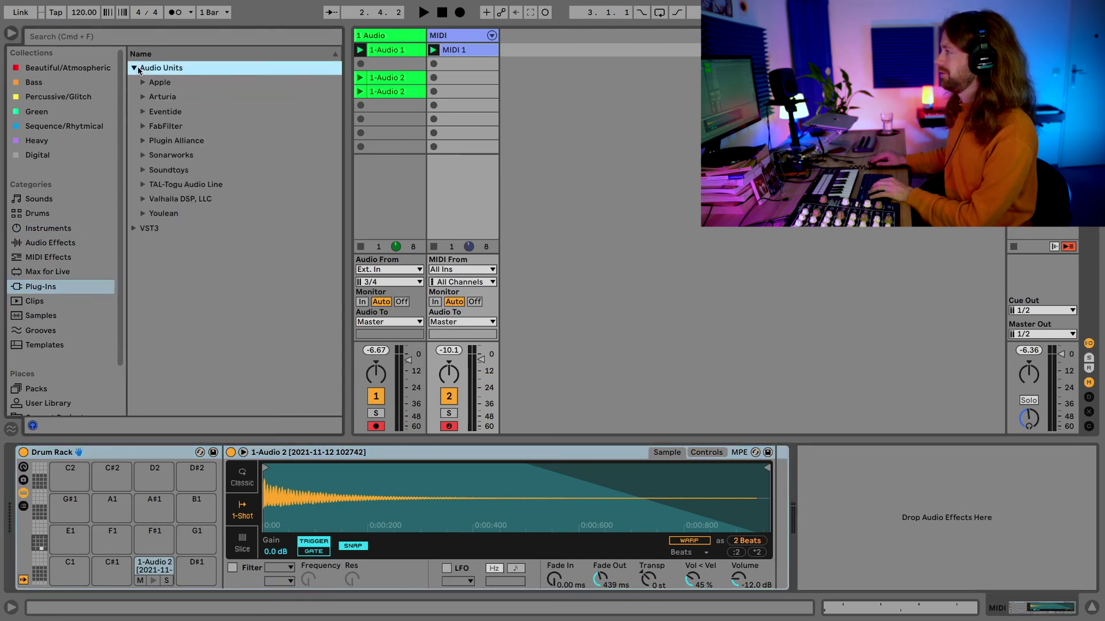
pyautogui.click(142, 199)
pyautogui.moveTo(181, 213); pyautogui.dragTo(855, 529)
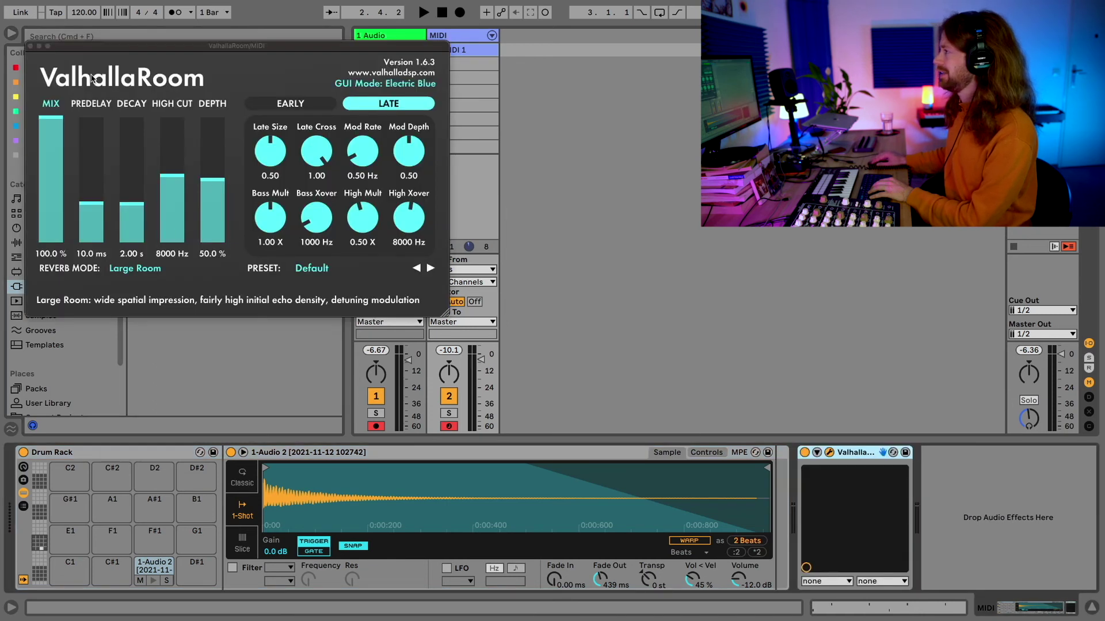
pyautogui.click(32, 45)
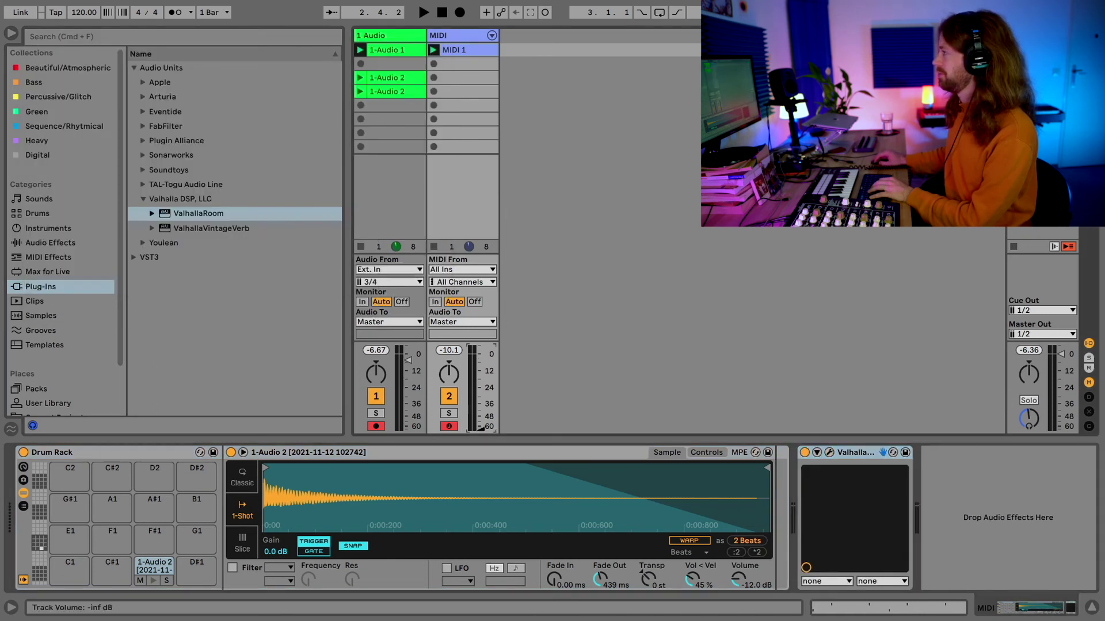
# Raise the MIDI track's volume to -19.4 dB during playback to blend the reverb layer with the audio clip, and stop
pyautogui.press('space')
pyautogui.moveTo(480, 428); pyautogui.dragTo(480, 381)
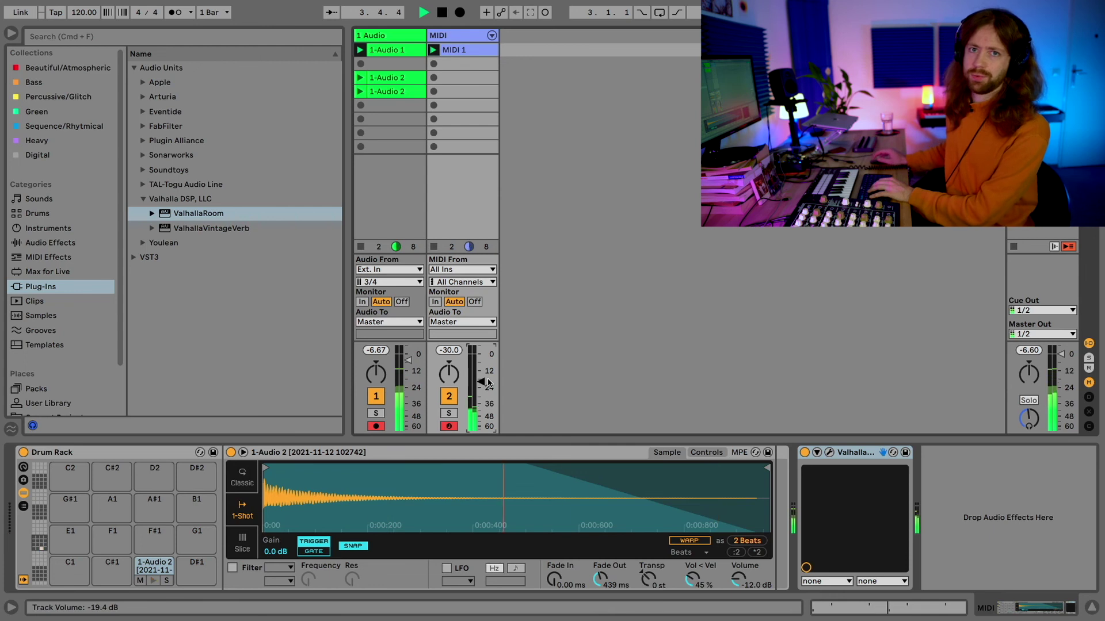
pyautogui.press('space')
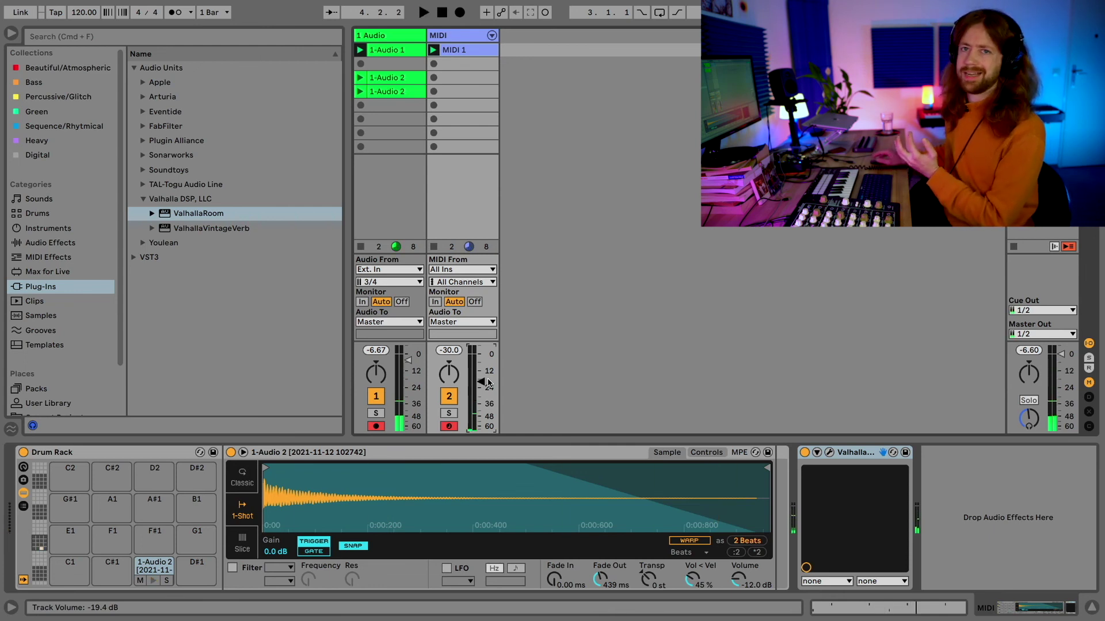